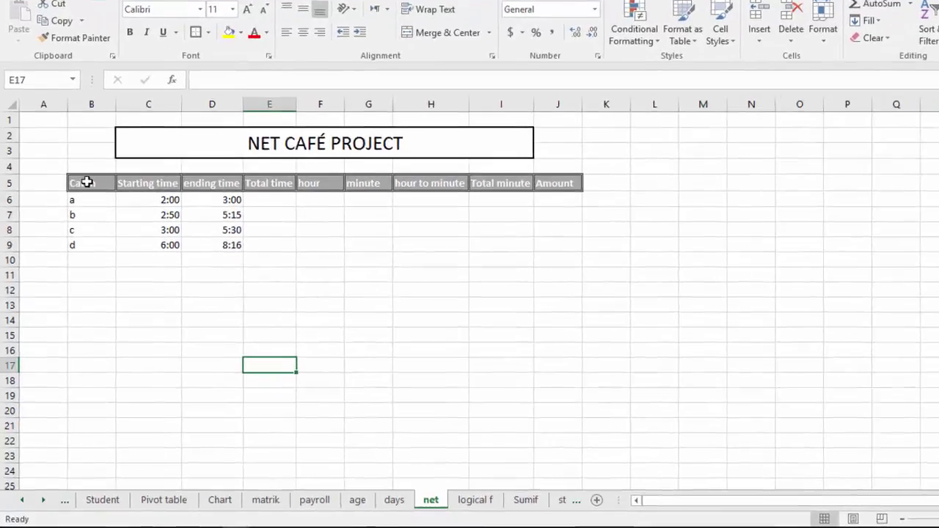
Walk through the cabin table: Cabin, starting and ending times, and the empty calculation cells for cabin a.
click(79, 213)
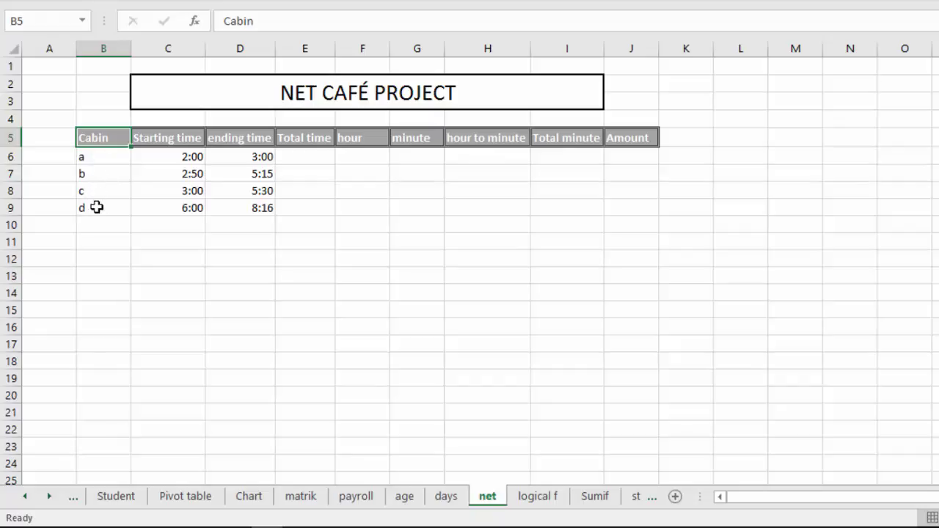
click(164, 142)
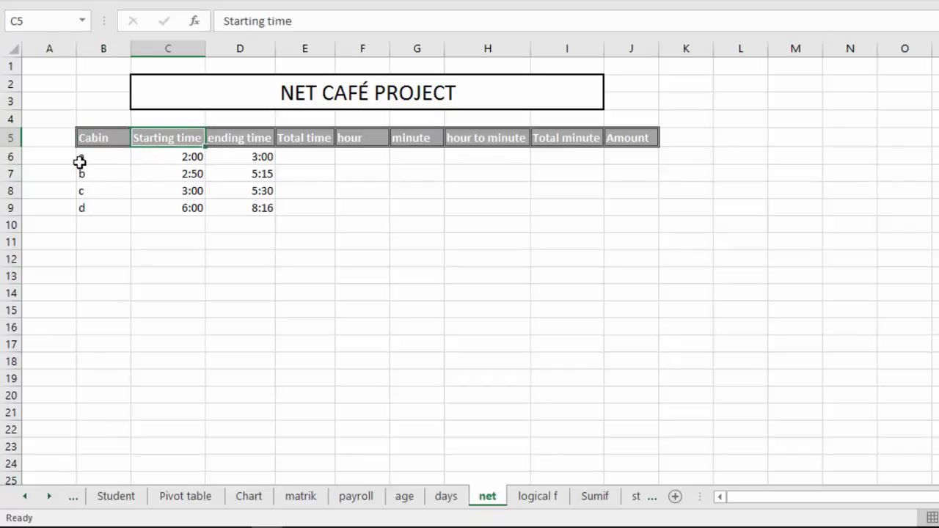
click(82, 159)
click(187, 158)
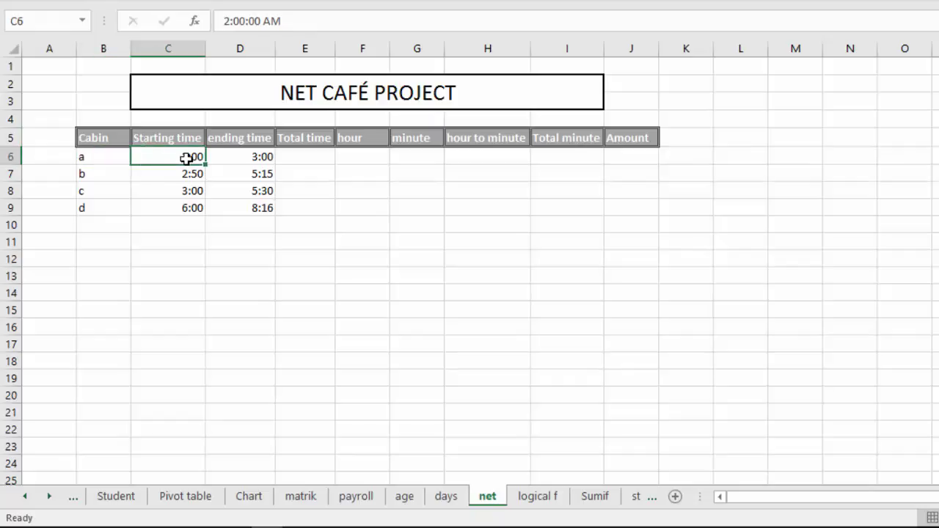
click(256, 158)
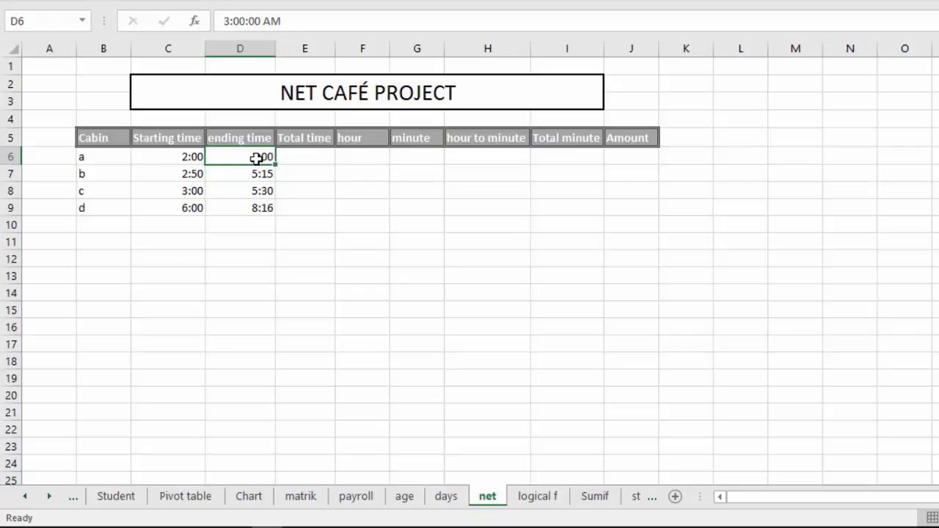
click(306, 154)
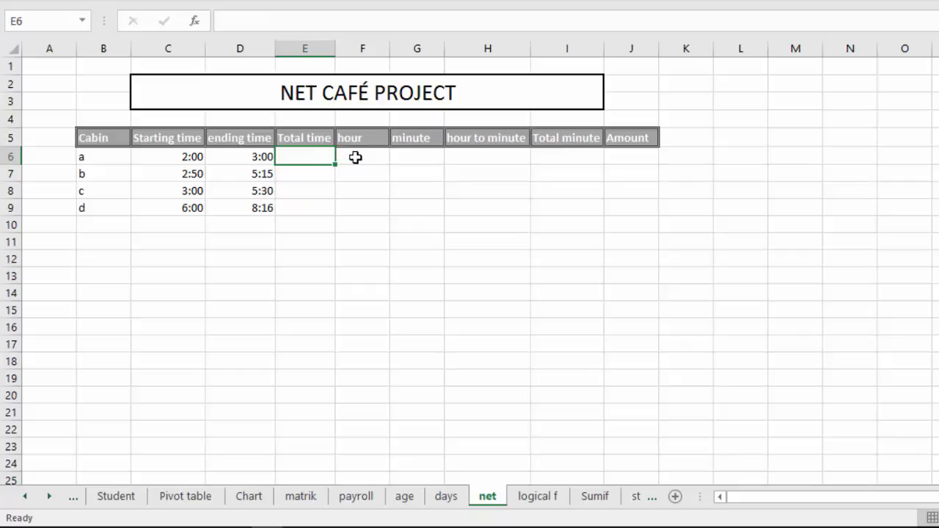
click(355, 157)
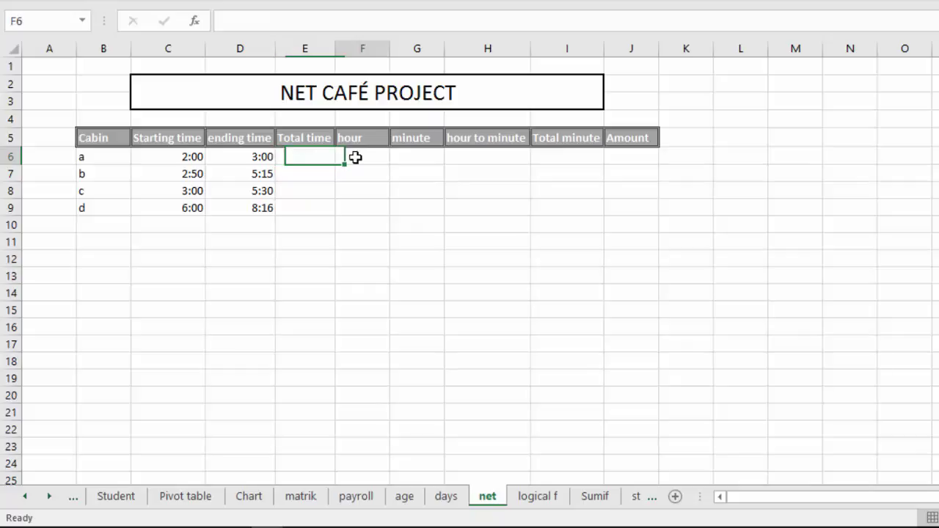
click(419, 161)
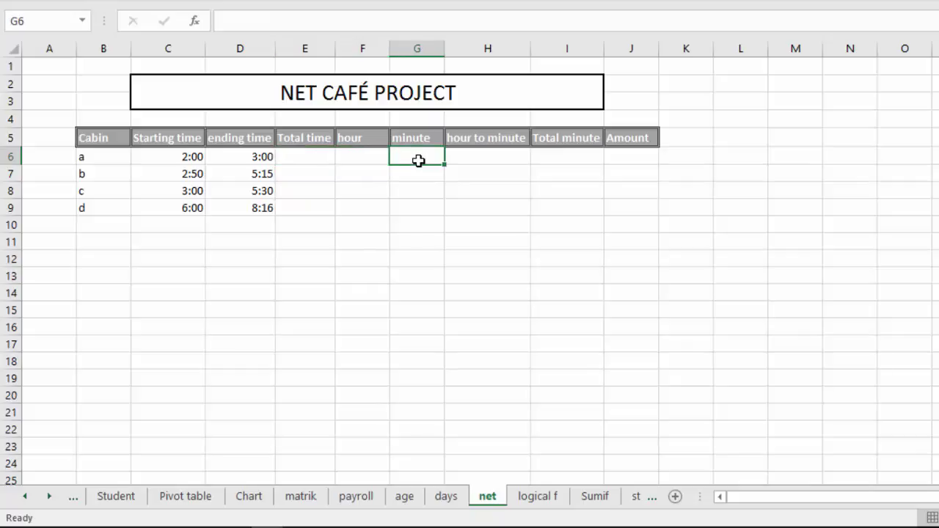
click(478, 156)
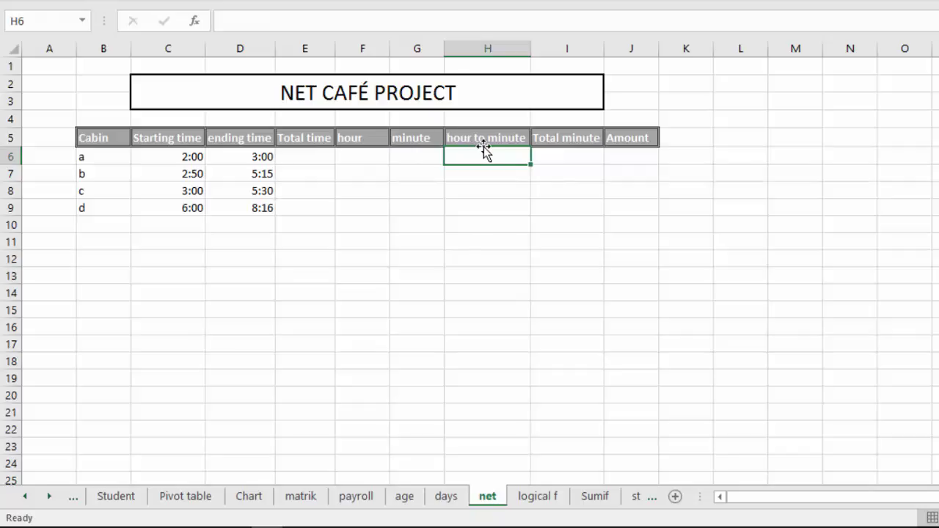
click(552, 156)
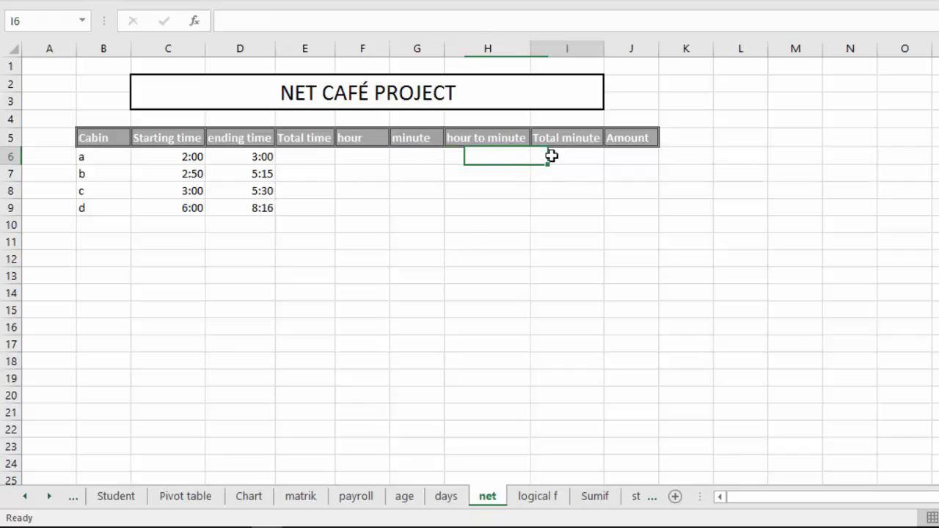
click(626, 160)
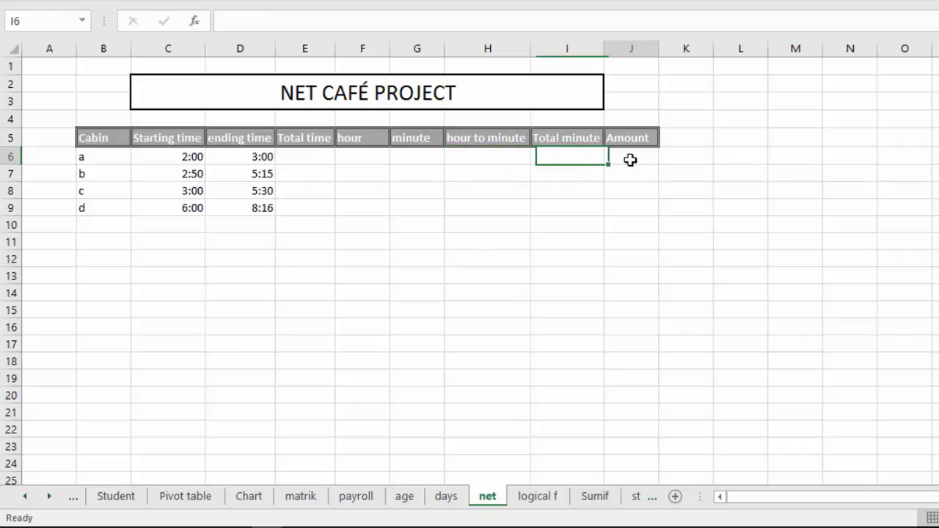
Enter =D6-C6 in E6 so cabin a's total time shows 1:00.
click(325, 163)
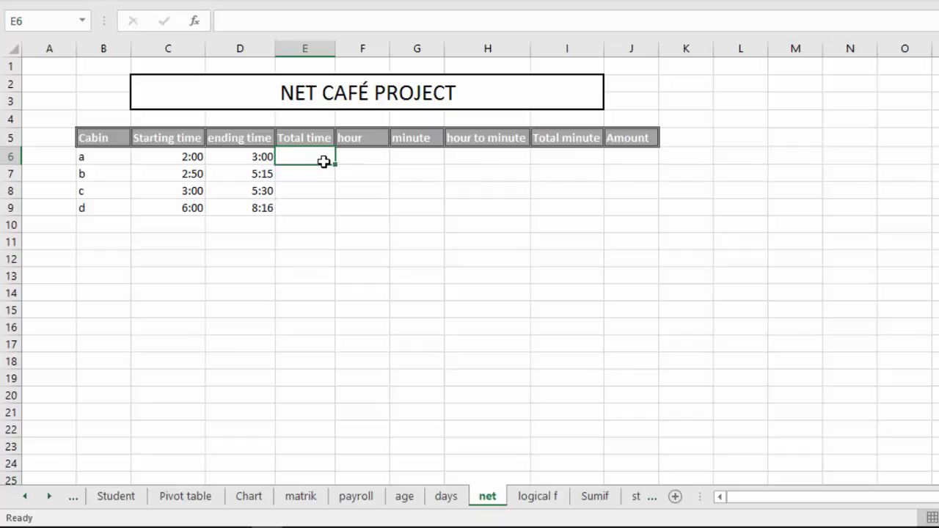
text(=)
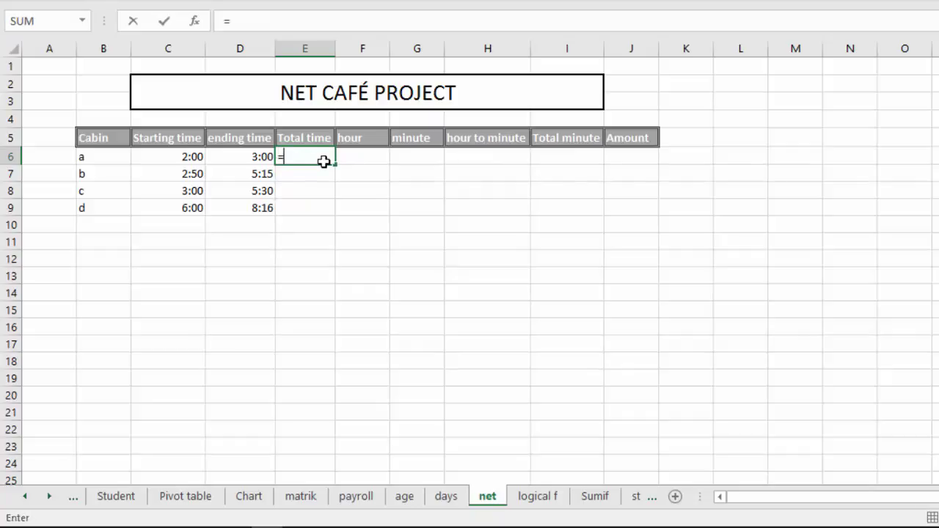
click(264, 155)
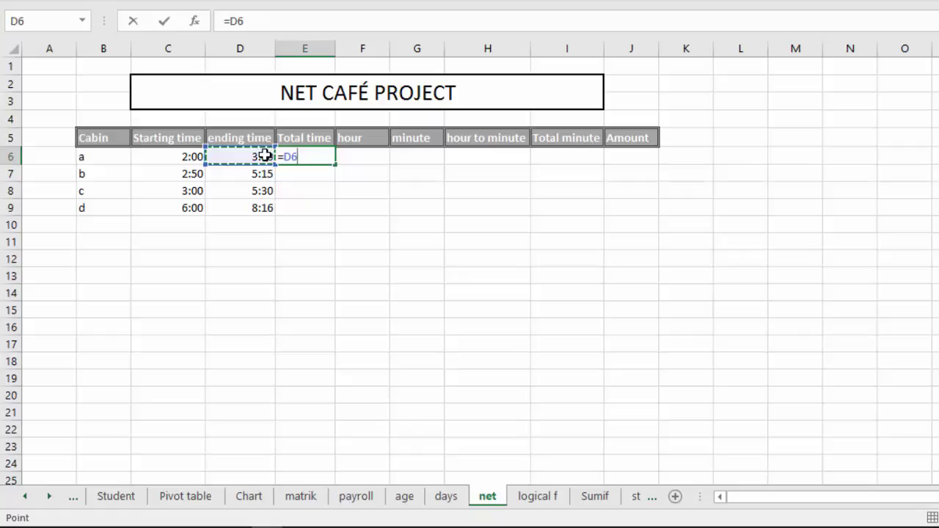
text(-)
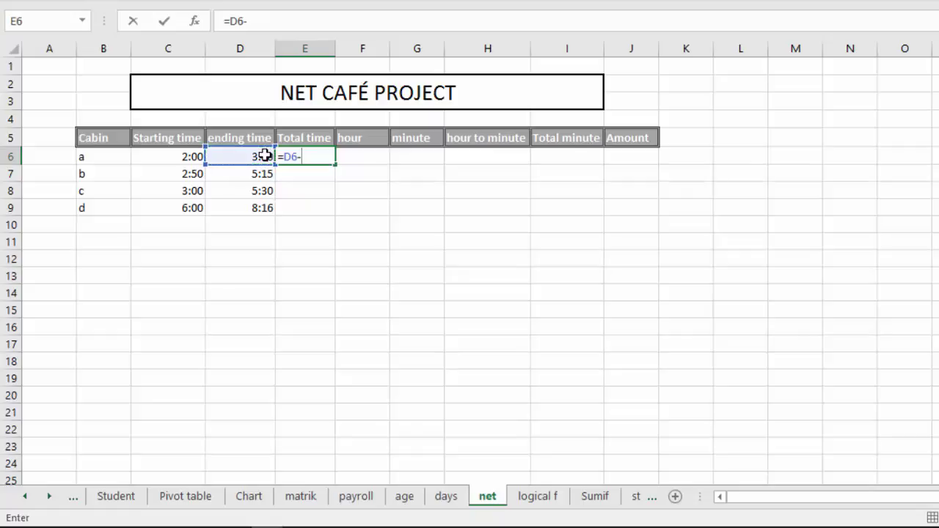
click(192, 157)
key(Return)
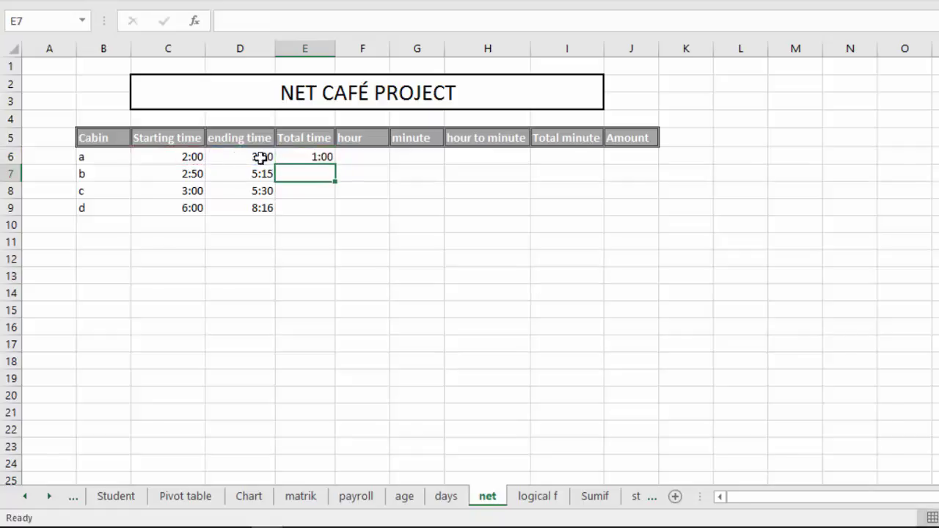
Enter =HOUR(E6) in F6, giving cabin a's hour as 1.
click(349, 154)
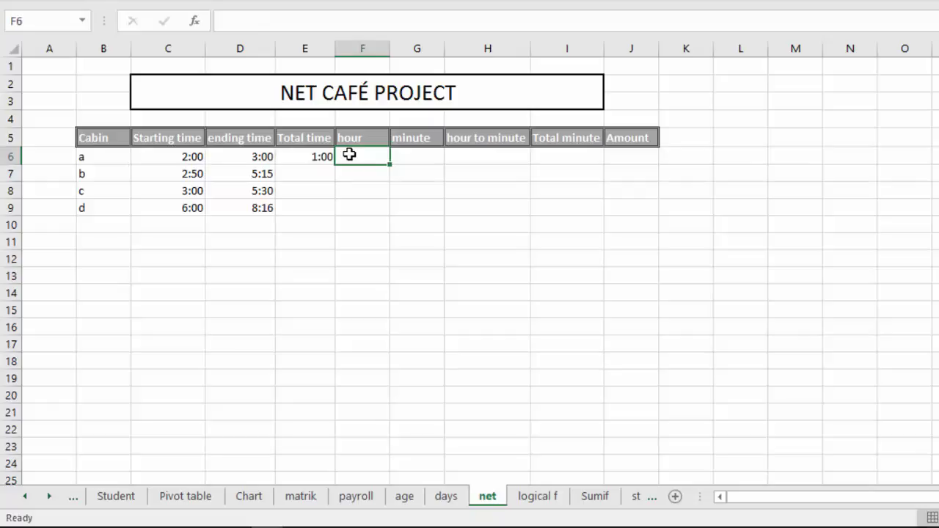
text(=HOU)
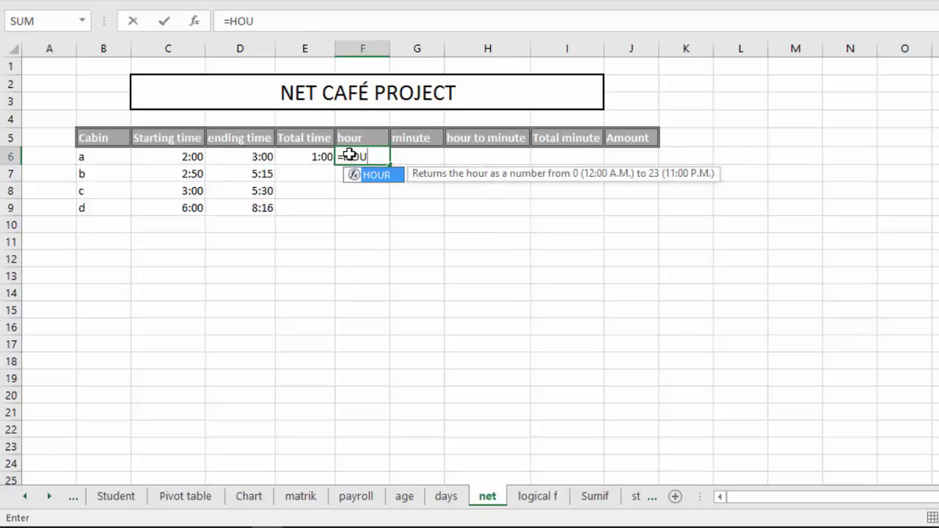
text(R()
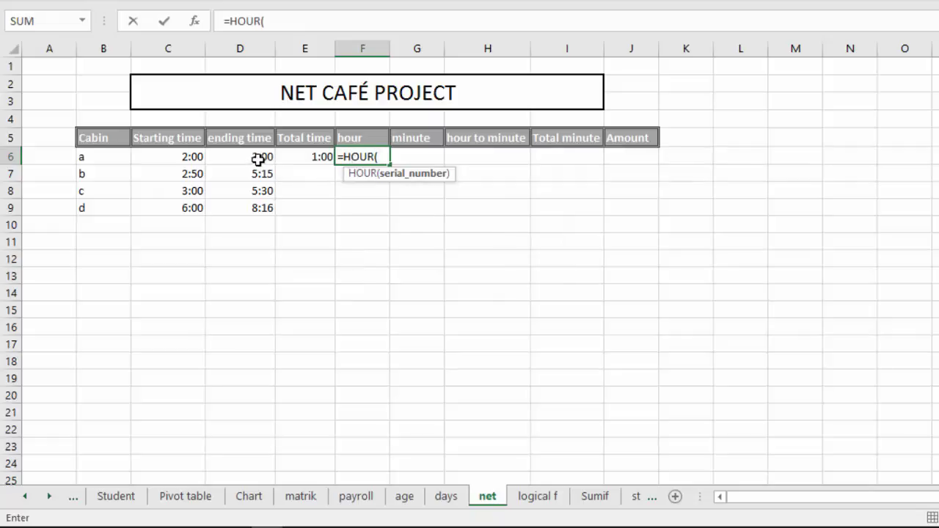
click(304, 158)
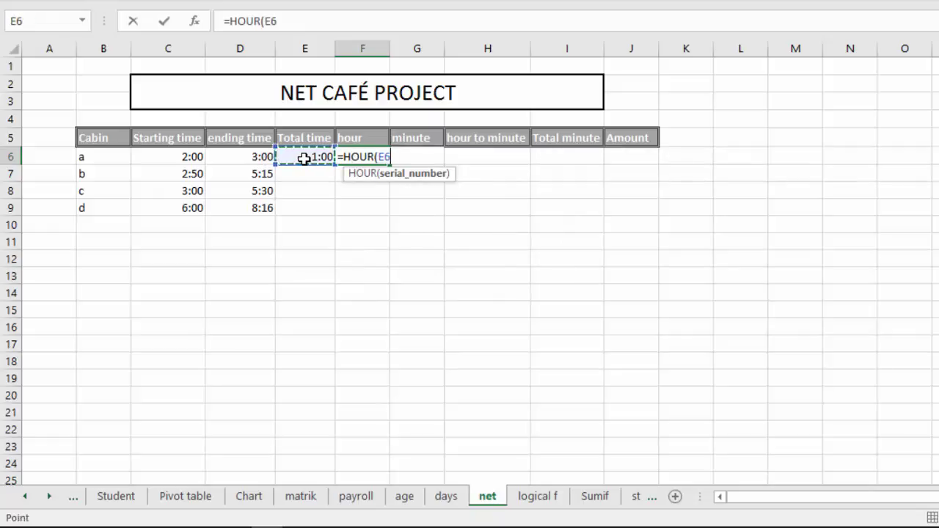
key(Return)
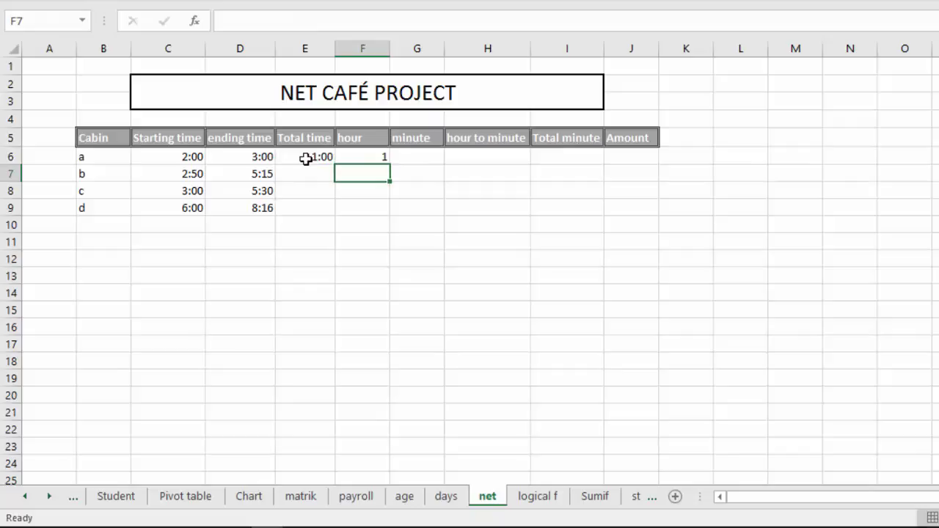
click(369, 158)
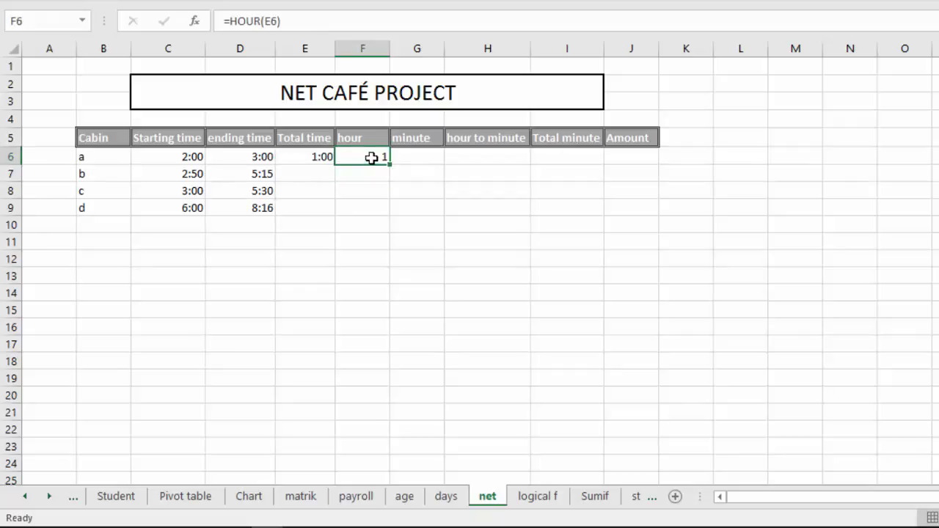
Enter =MINUTE(E6) in G6, giving cabin a's minute as 0.
click(425, 154)
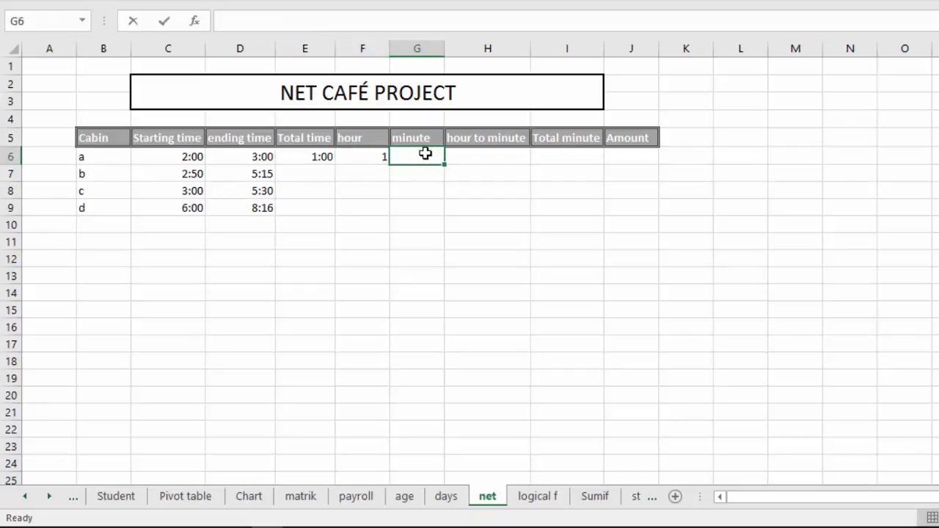
text(=minu)
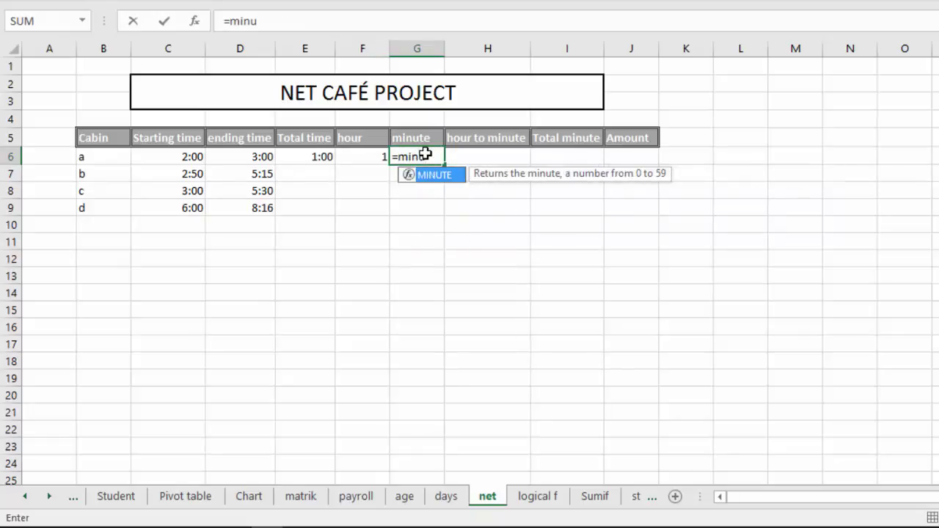
key(Tab)
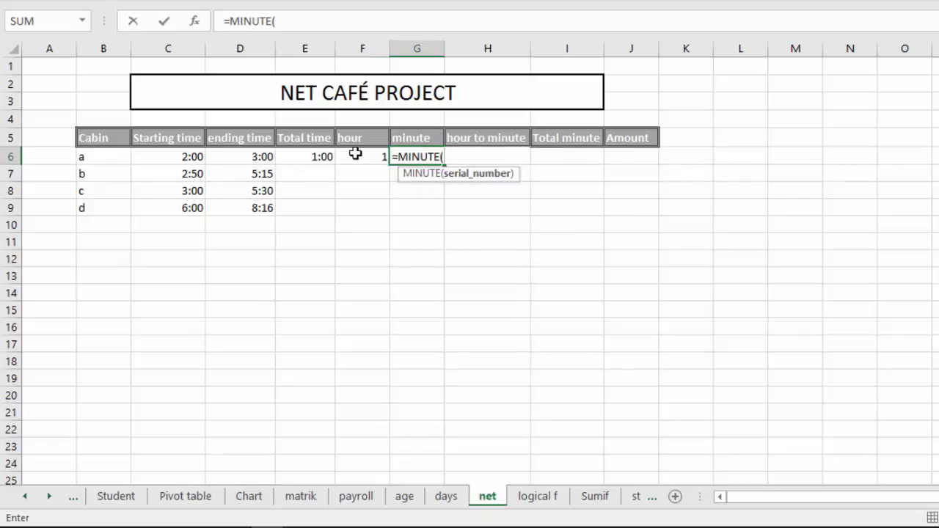
click(320, 156)
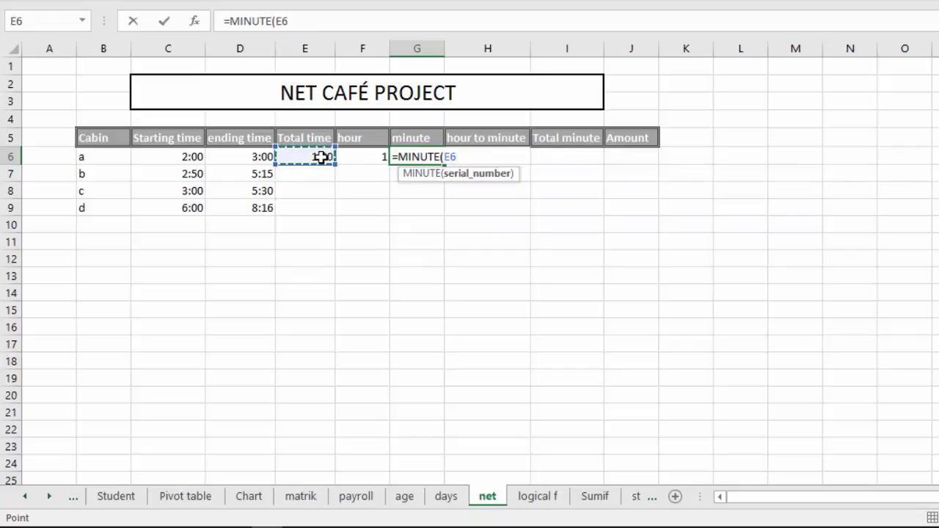
key(Return)
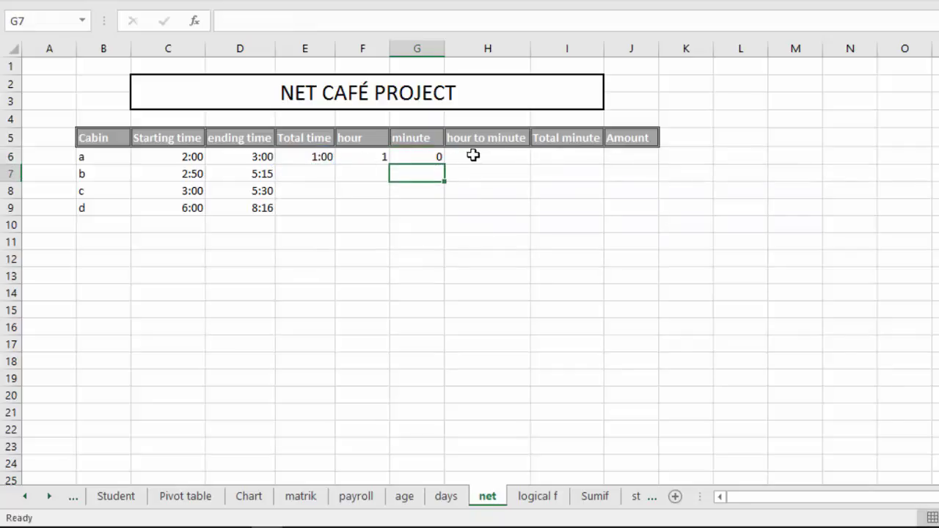
Enter =F6*60 in H6 to convert cabin a's 1 hour into 60 minutes.
click(473, 155)
text(=)
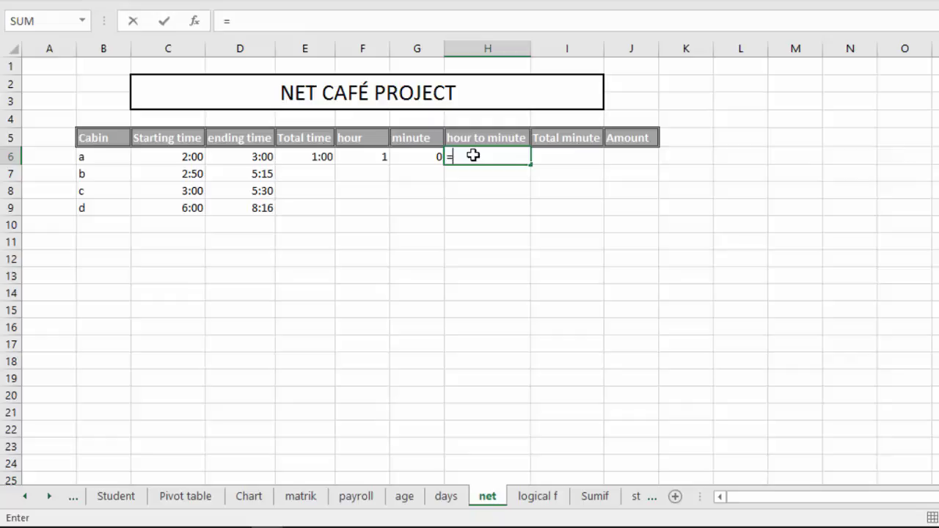
click(379, 156)
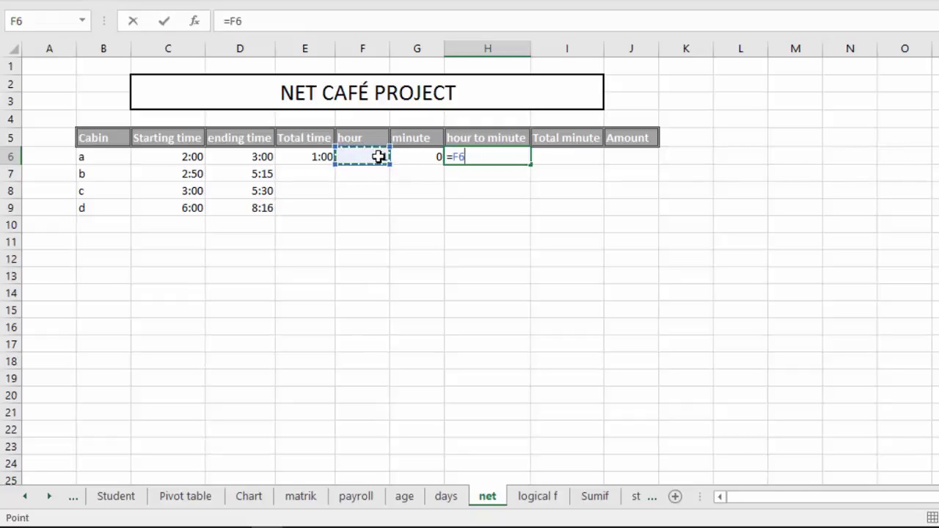
text(*60)
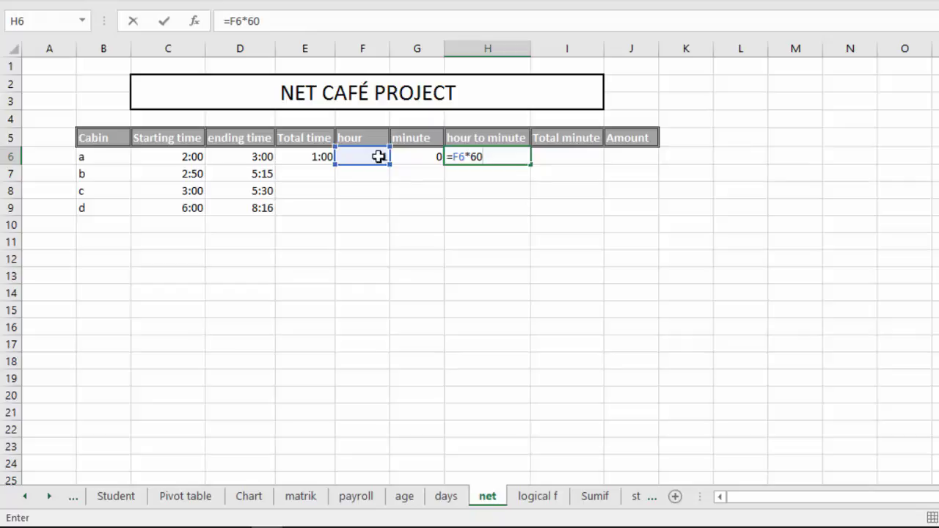
key(Return)
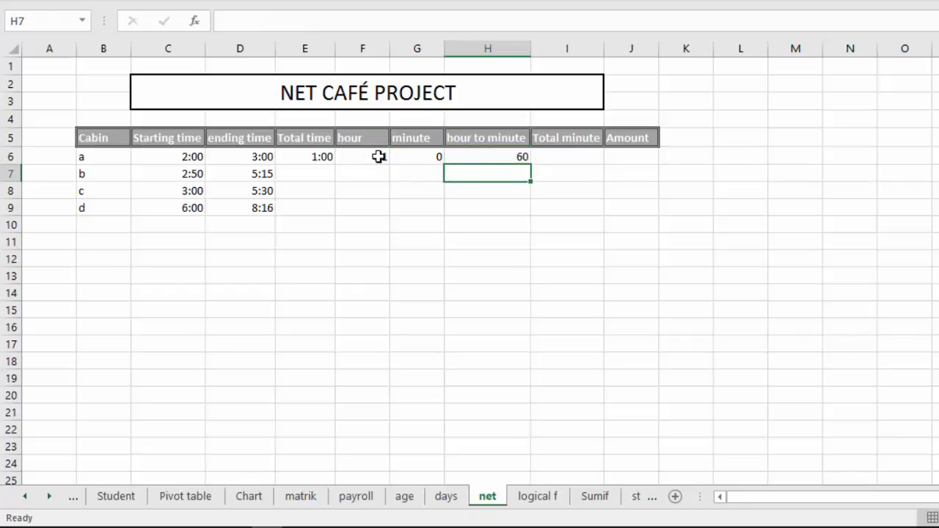
Enter =SUM(G6:H6) in I6 so cabin a's total minute reads 60.
click(575, 159)
text(=sum)
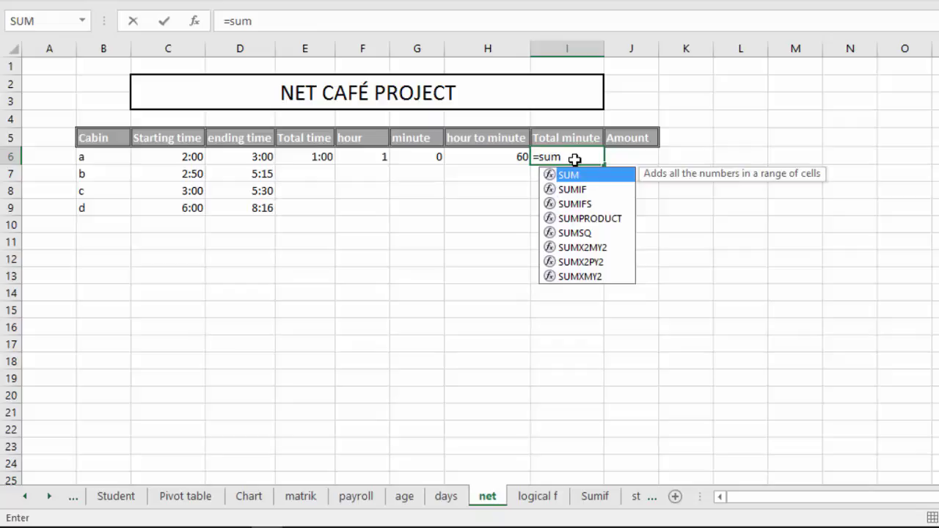
key(Tab)
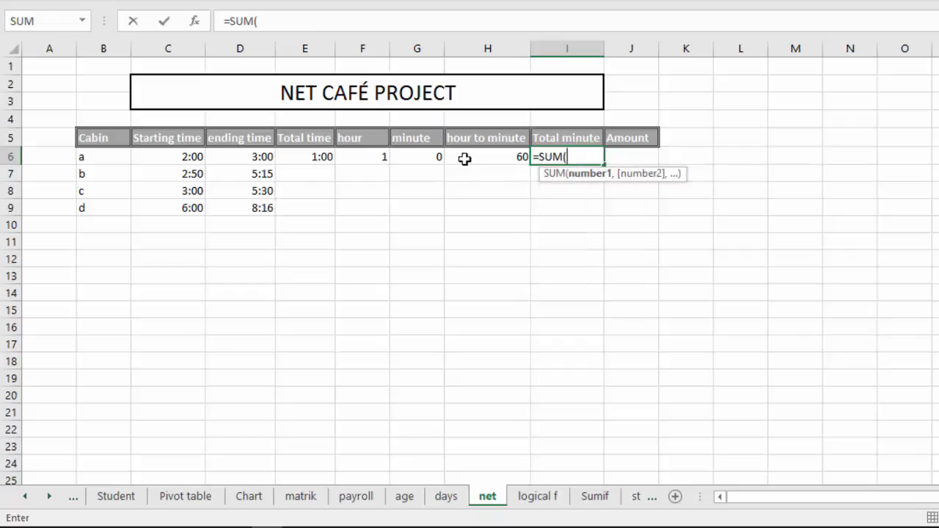
click(421, 157)
drag(461, 159, 487, 159)
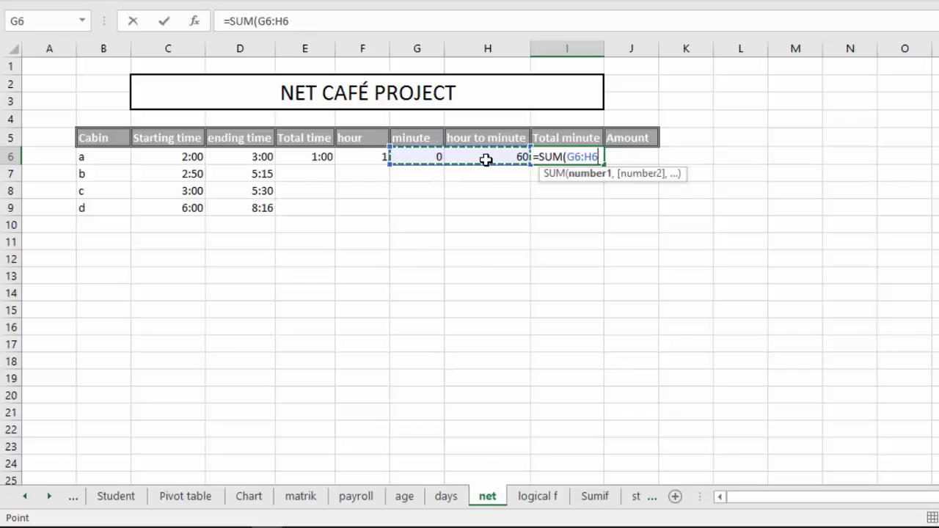
key(Return)
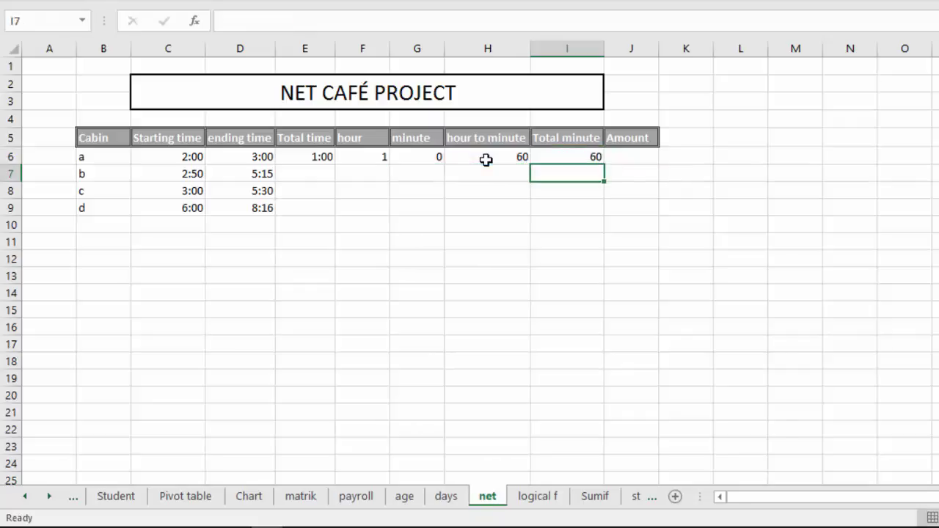
click(618, 158)
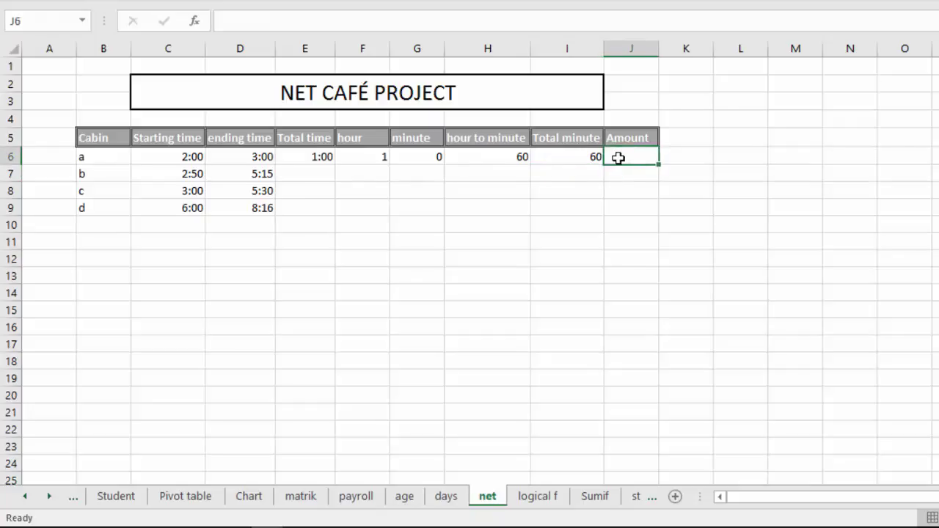
key(Left)
key(Left)
key(Left)
key(Left)
key(Left)
key(Left)
key(Left)
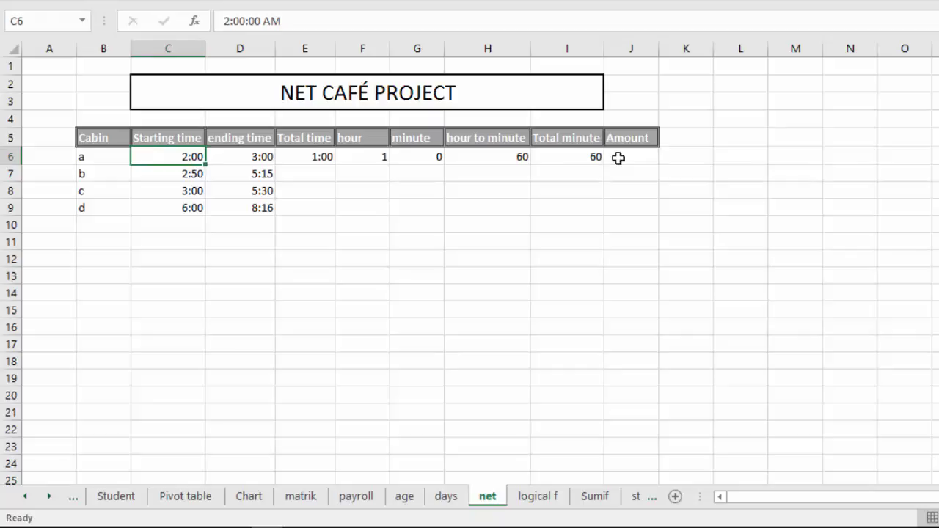
key(Right)
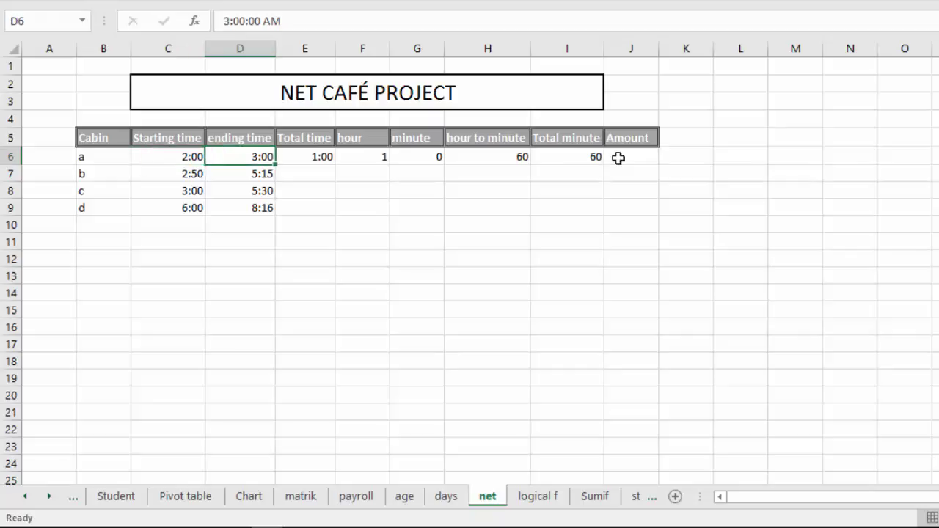
key(Right)
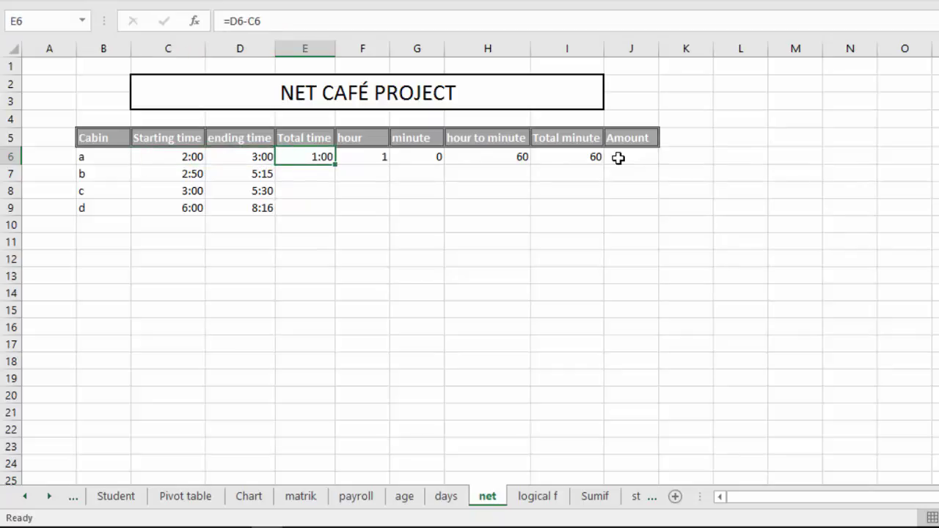
key(Right)
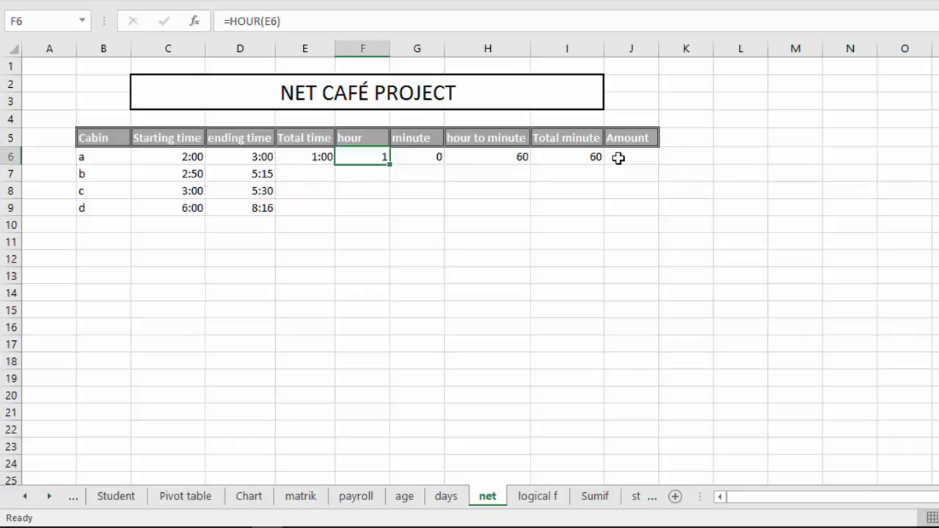
key(Right)
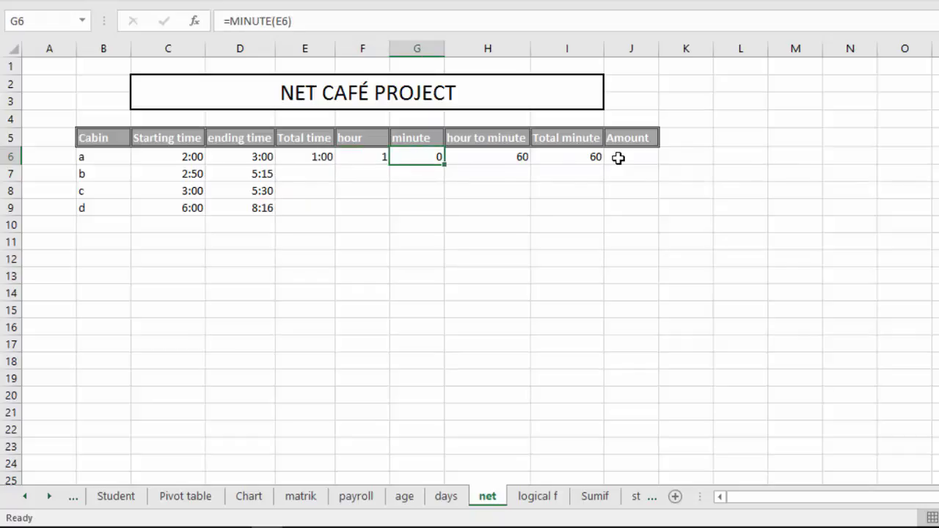
key(Right)
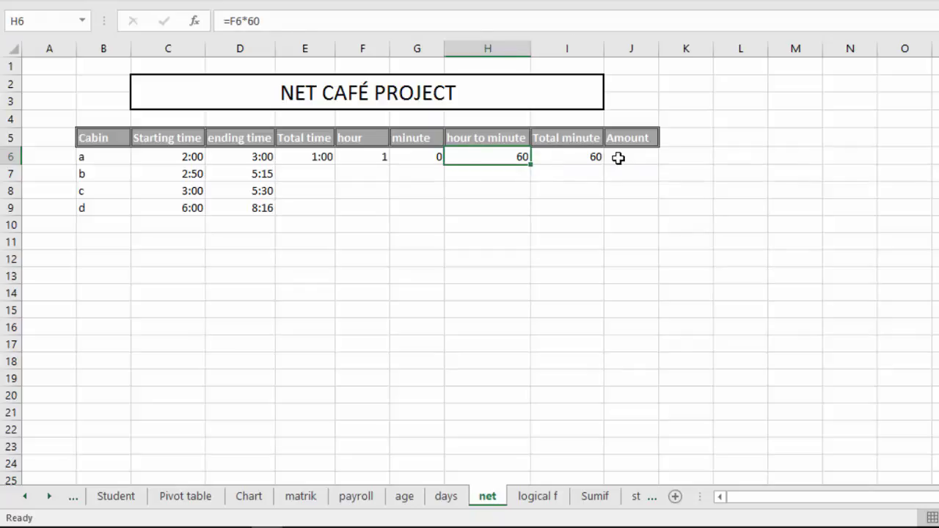
key(Right)
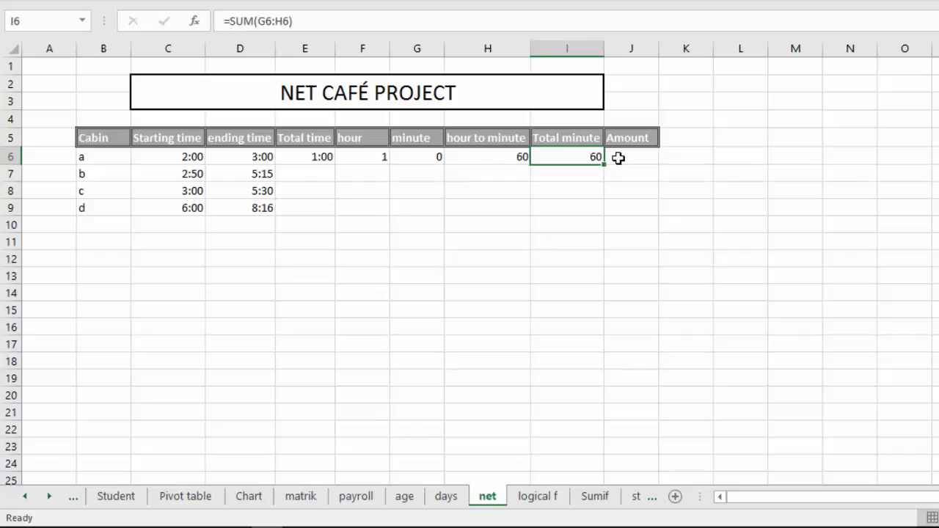
key(Right)
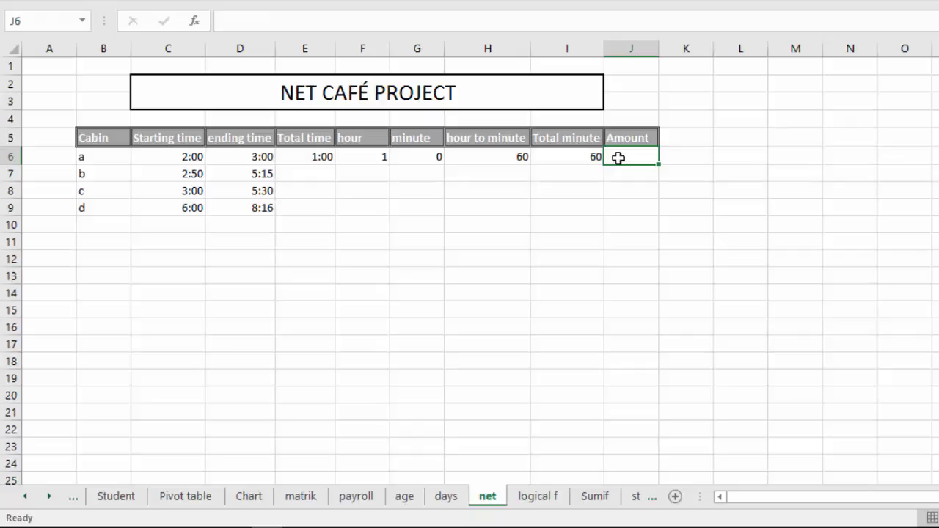
Enter =50/60*I6 in J6, pricing cabin a's time at 50.
text(=)
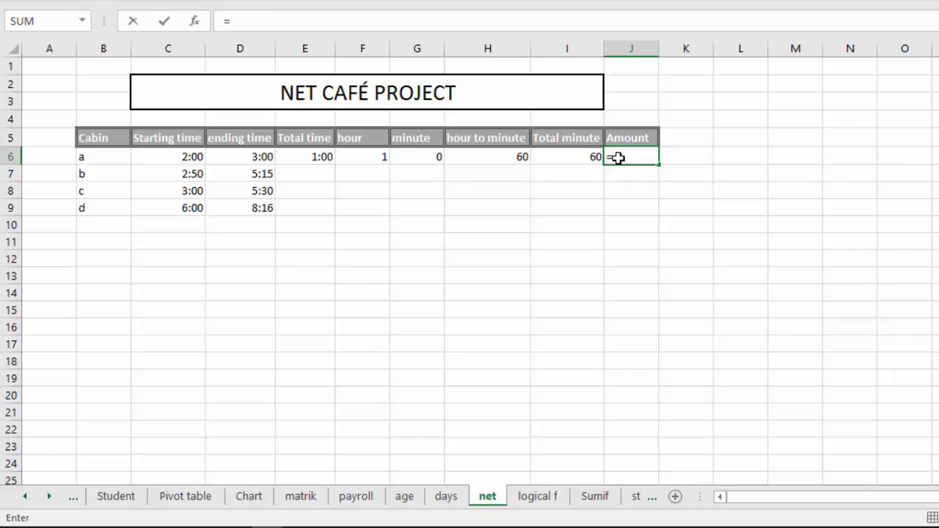
text(50/60*)
key(Left)
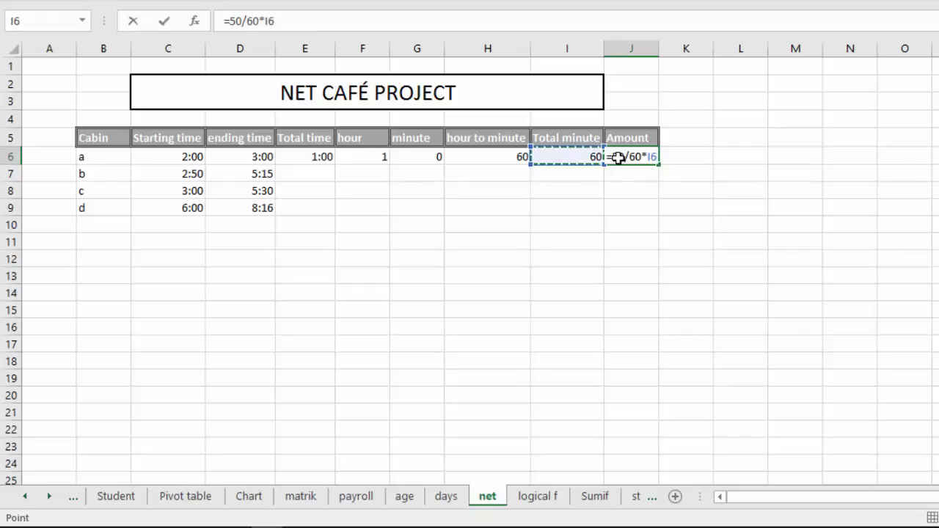
key(Return)
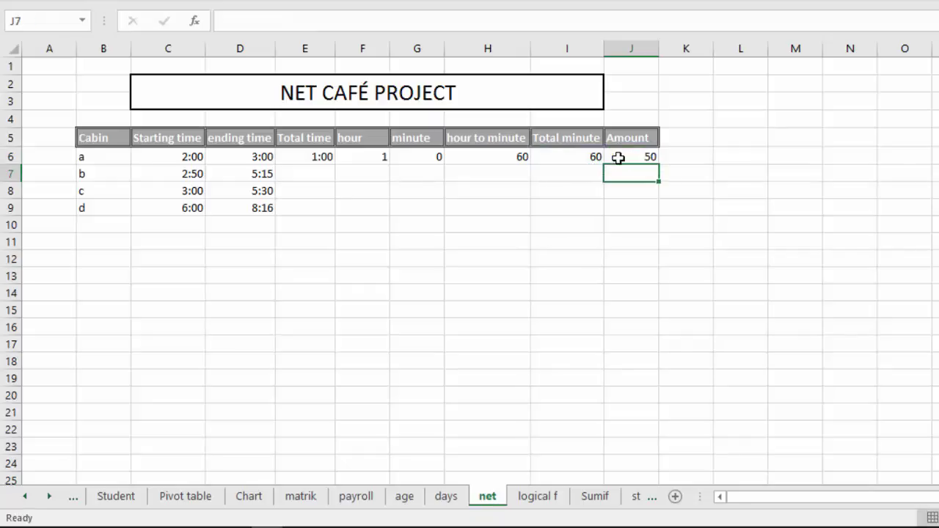
Fill the E6:J6 formulas down to cabins b–d with Ctrl+D.
click(618, 158)
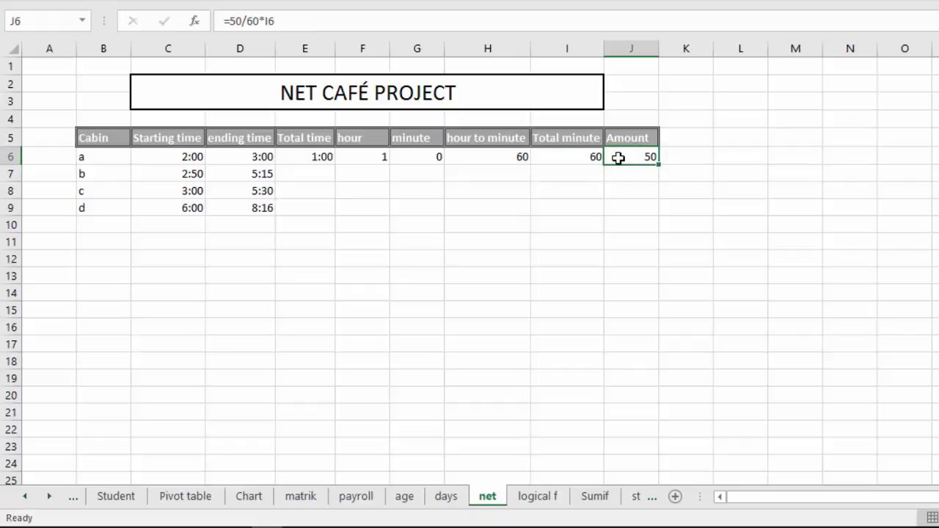
key(shift+Left)
key(shift+Left)
key(shift+Left)
key(shift+Left)
key(shift+Left)
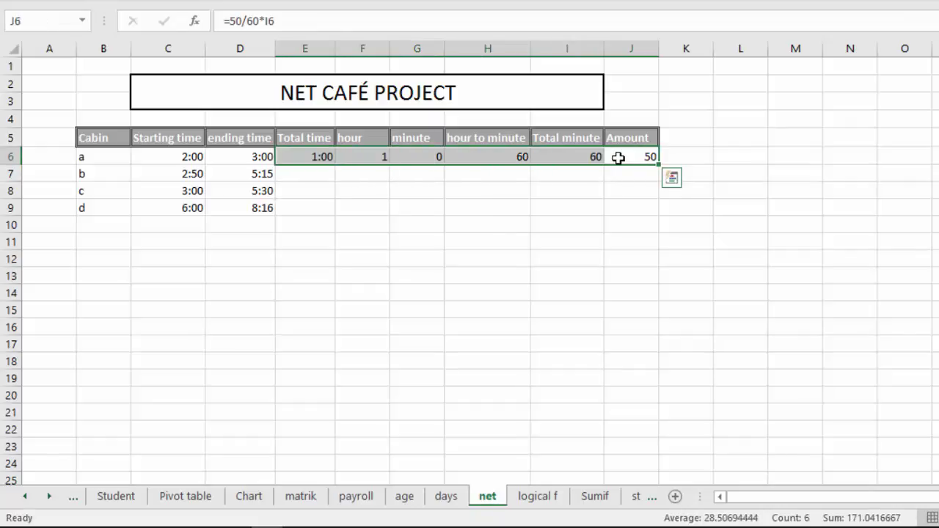
key(shift+Down)
key(shift+Down)
key(shift+Down)
key(ctrl+d)
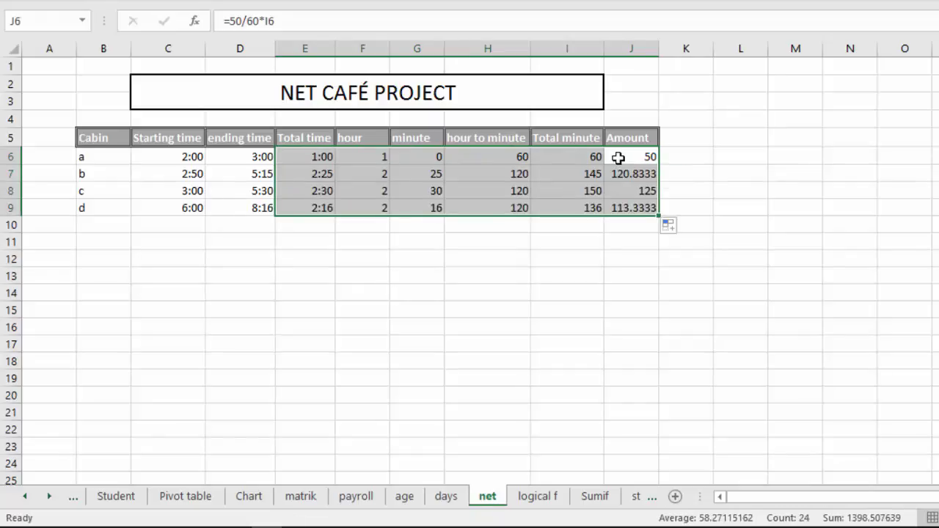
Review cabin b's filled-down formulas from Total time through Amount, then leave the table.
key(Down)
key(ctrl+Left)
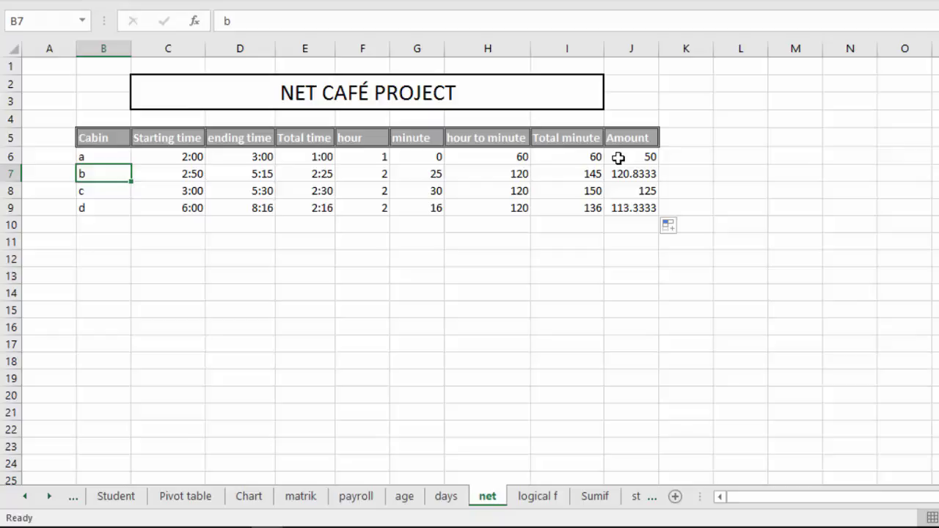
key(Right)
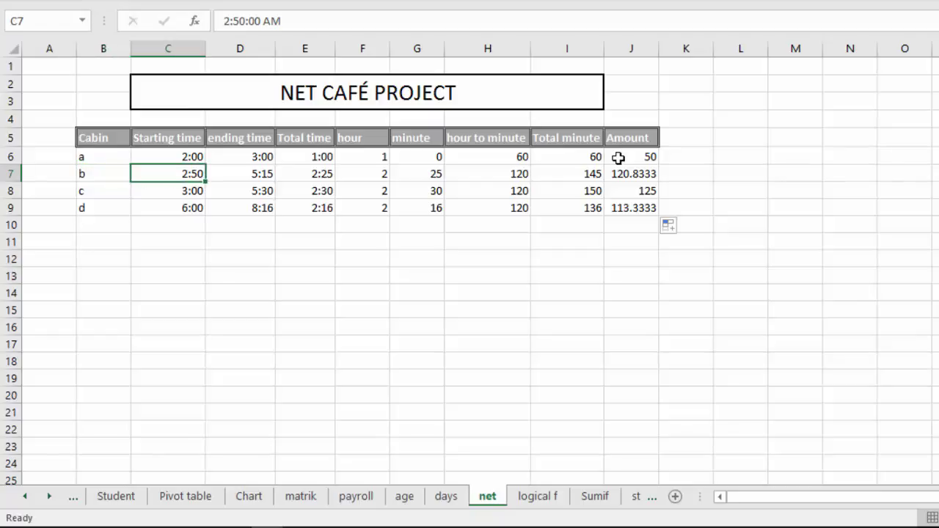
key(Right)
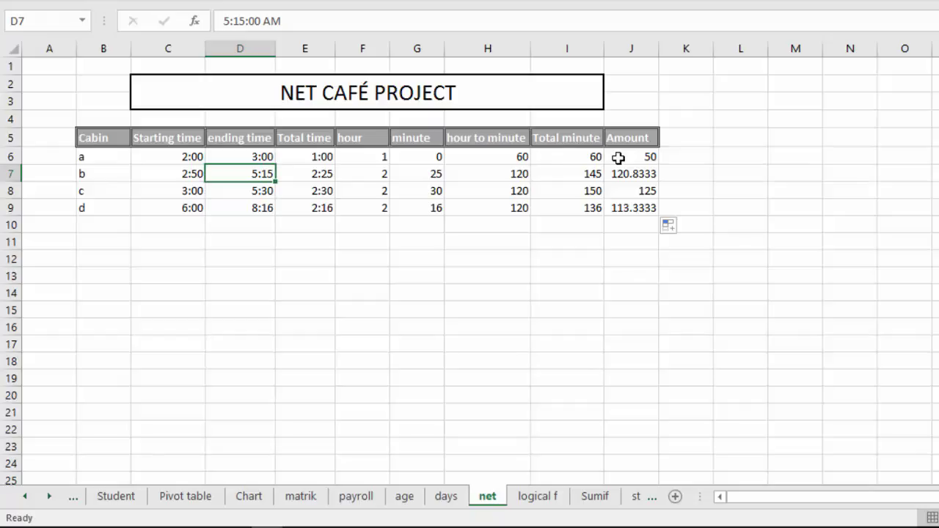
key(Right)
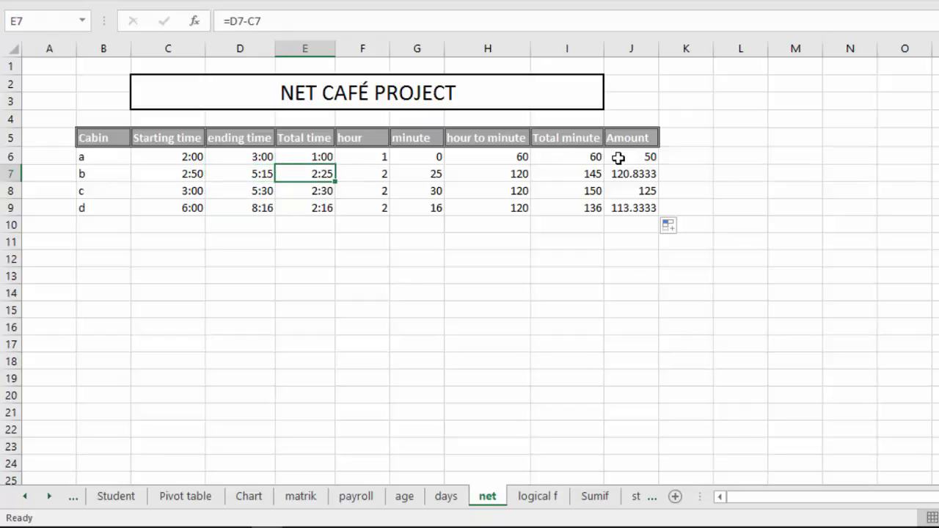
key(Right)
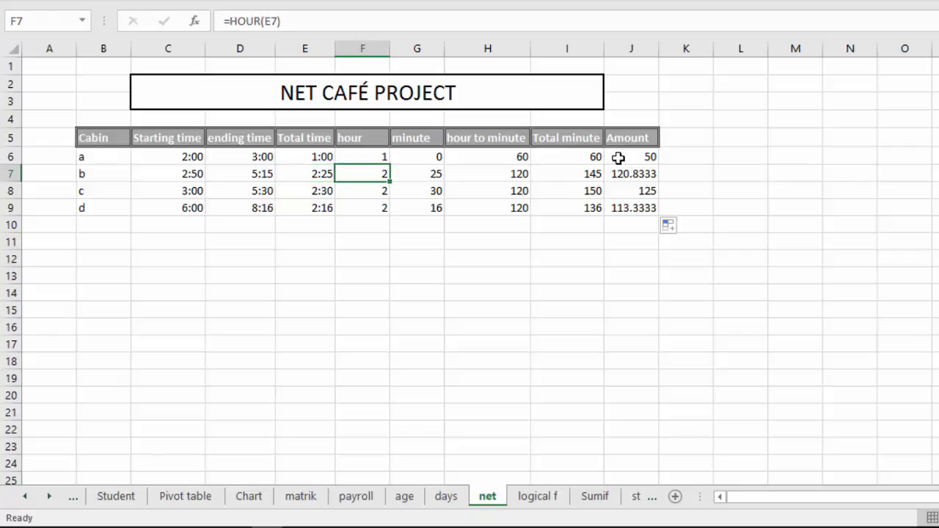
key(Right)
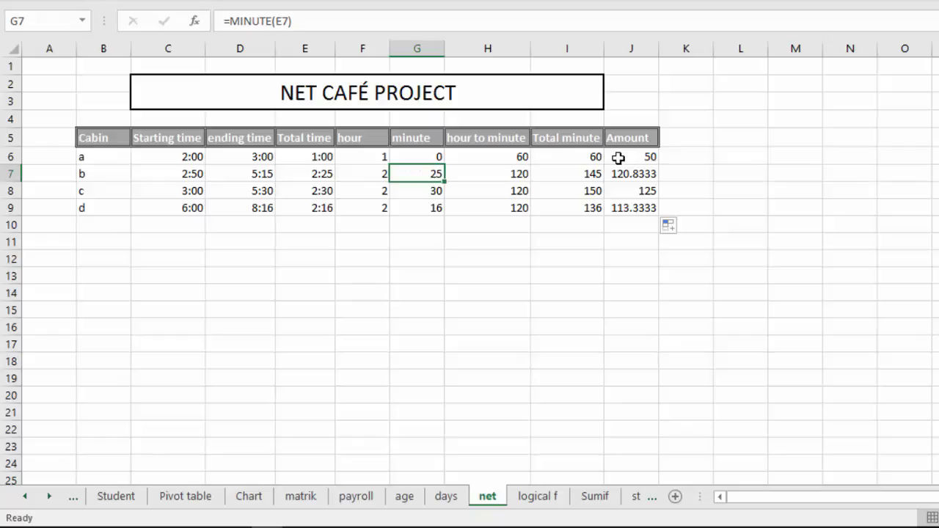
key(Left)
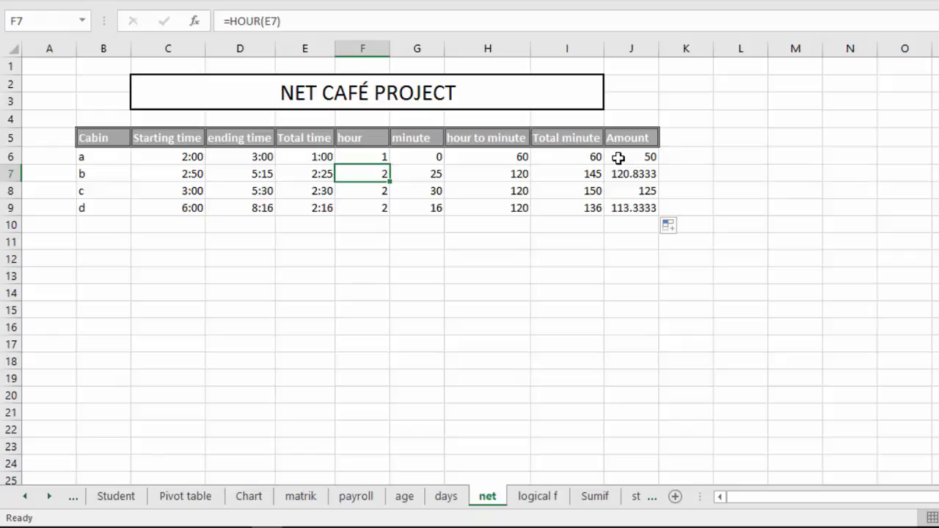
key(Right)
key(Right)
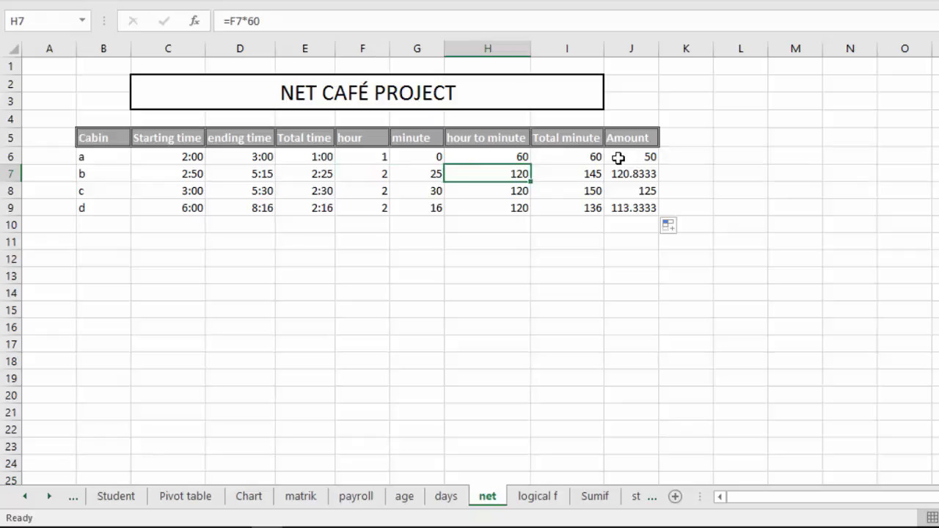
key(Right)
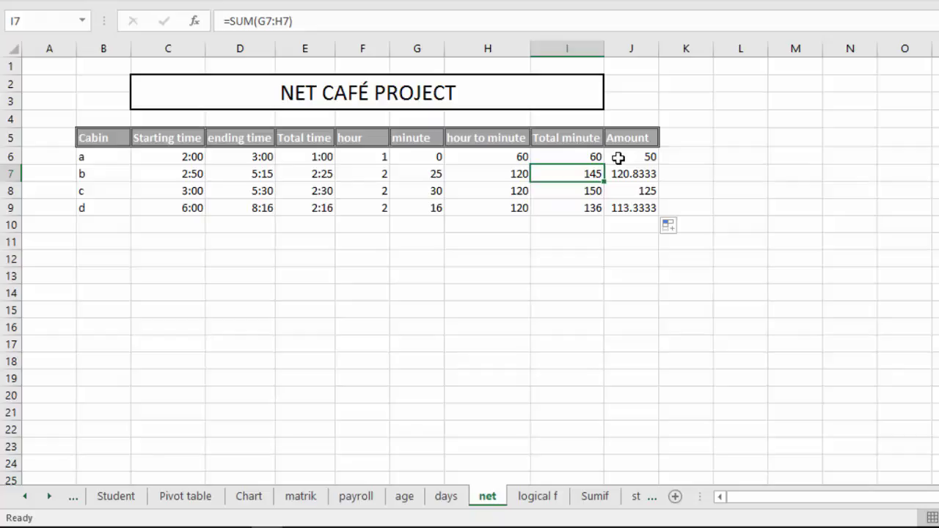
key(Right)
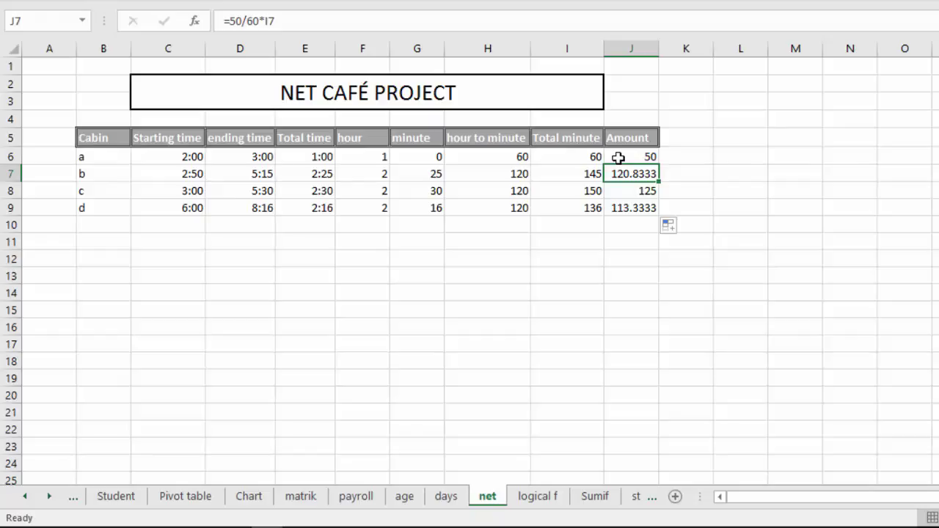
key(Left)
key(Left)
key(Down)
key(Down)
key(Down)
key(Down)
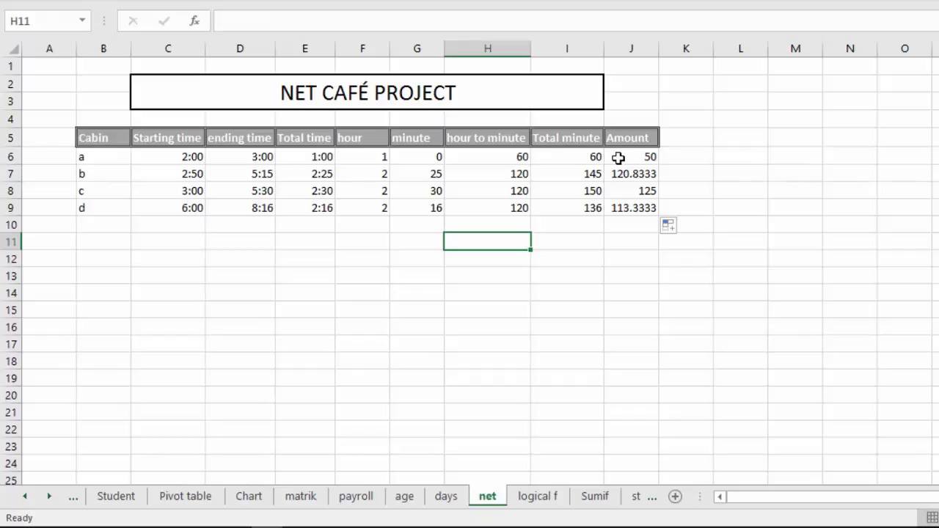
Switch to the days sheet and move across names, hiring and exit dates to E6 under Total days.
key(ctrl+Page_Up)
key(ctrl+Home)
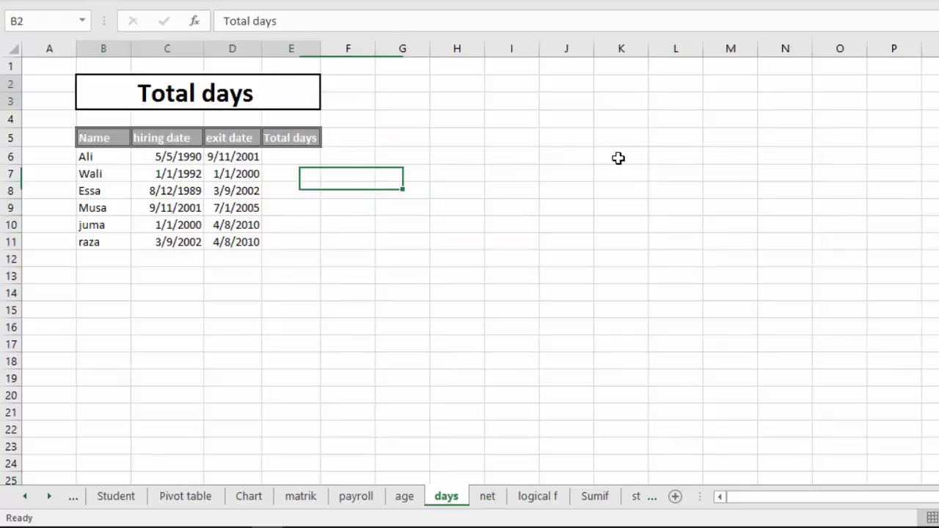
key(Down)
key(Down)
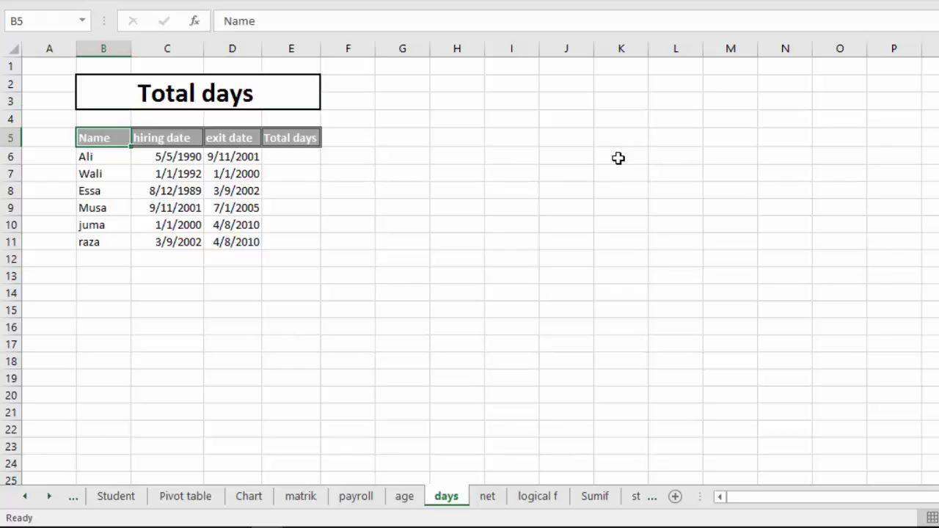
key(ctrl+Down)
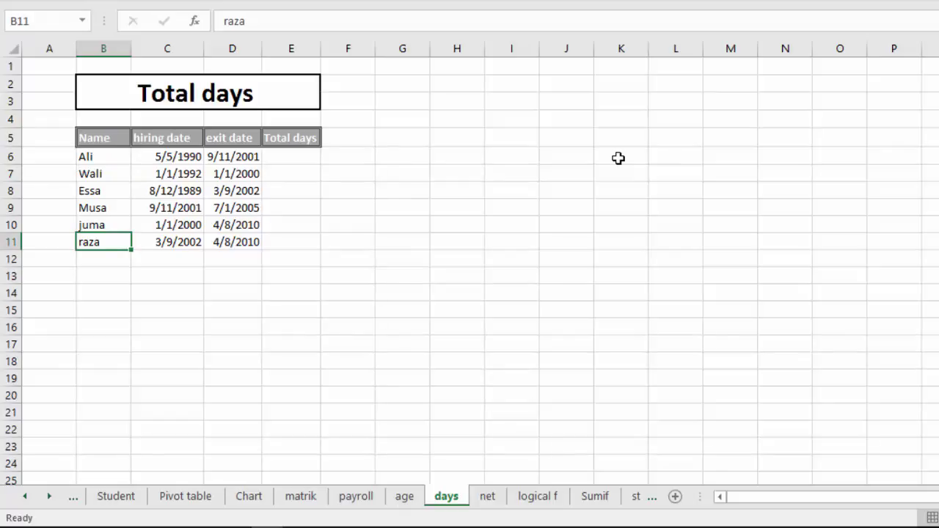
key(Right)
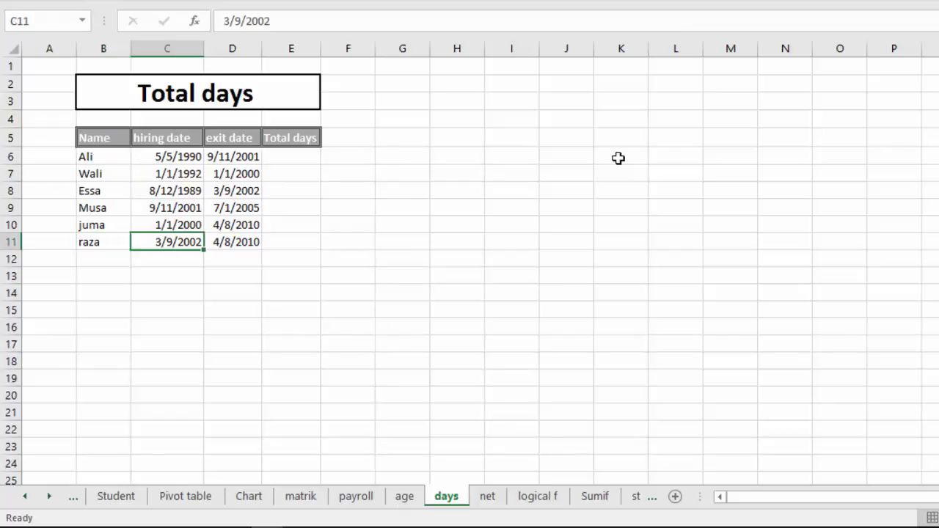
key(Up)
key(Up)
key(Up)
key(Up)
key(Up)
key(Right)
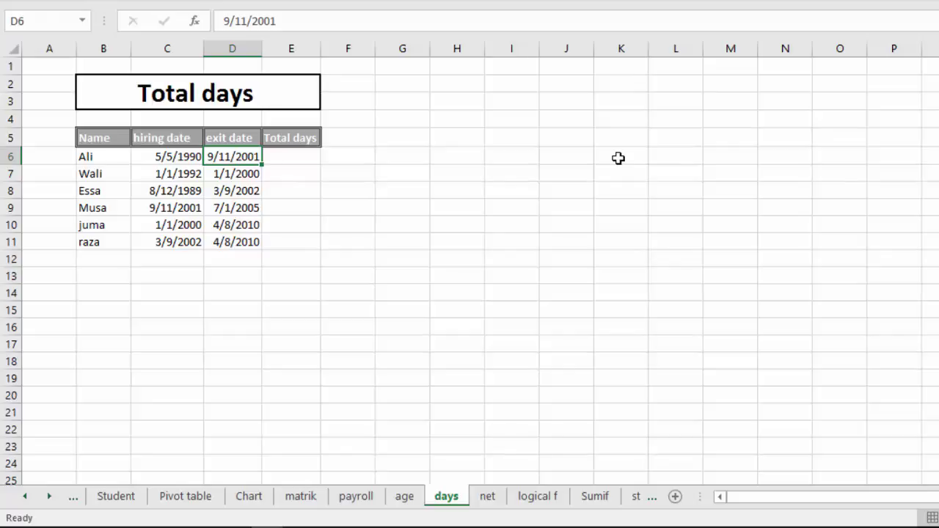
key(Right)
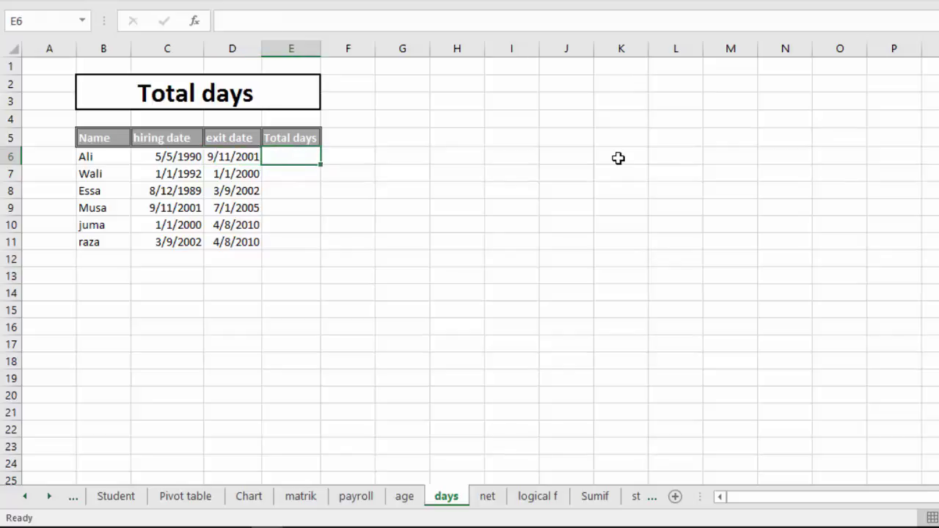
Enter =DAYS360(C6,D6) in E6 for the first employee's total days.
text(=)
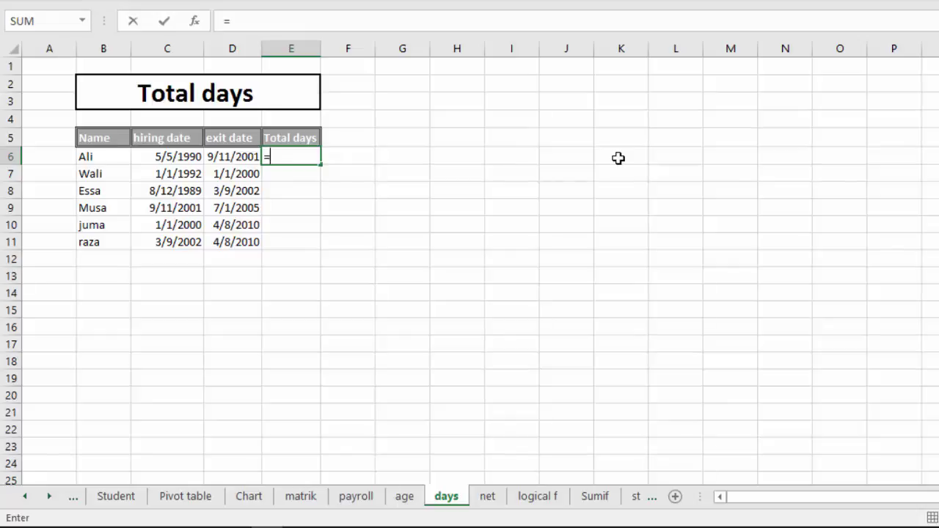
text(day)
key(Down)
key(Down)
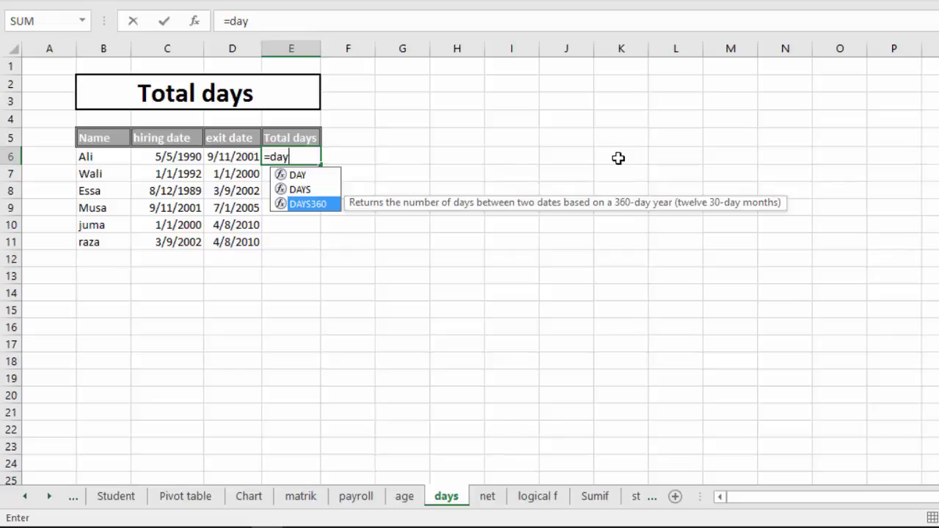
key(Tab)
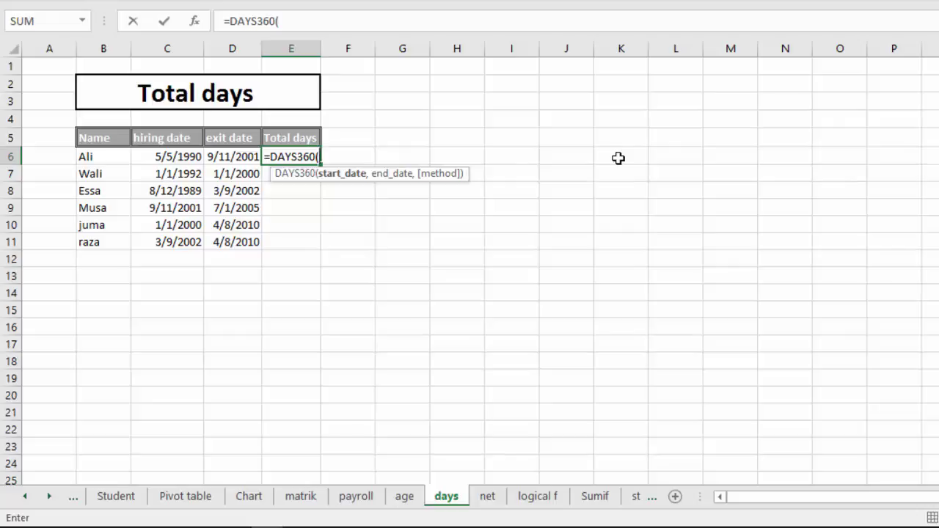
key(Left)
key(Left)
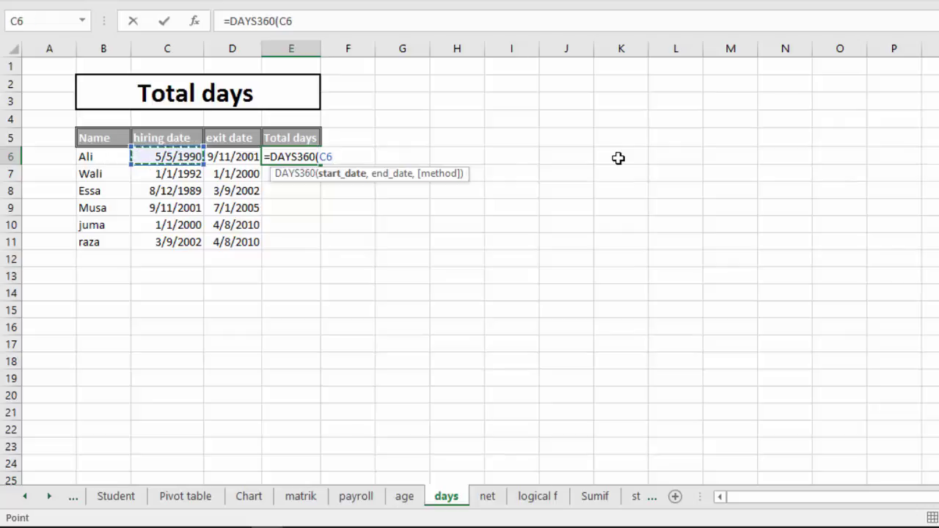
text(,)
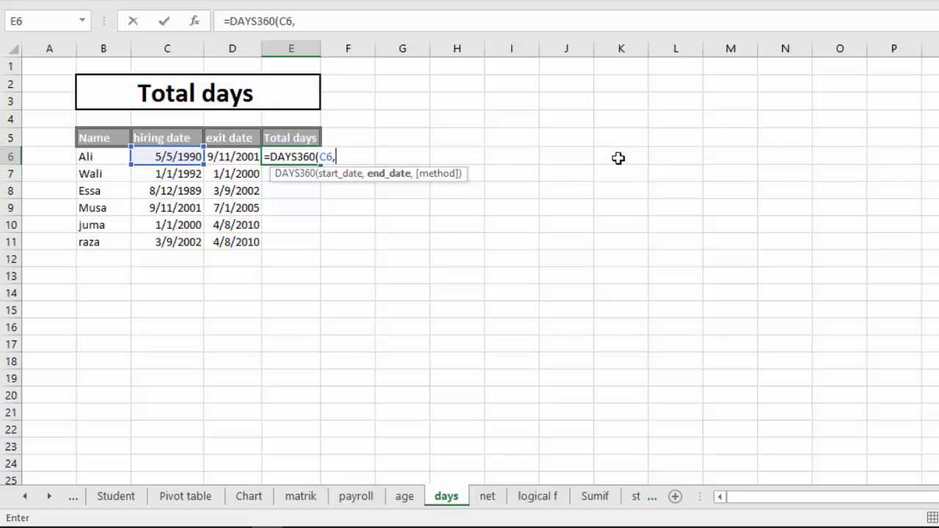
key(Left)
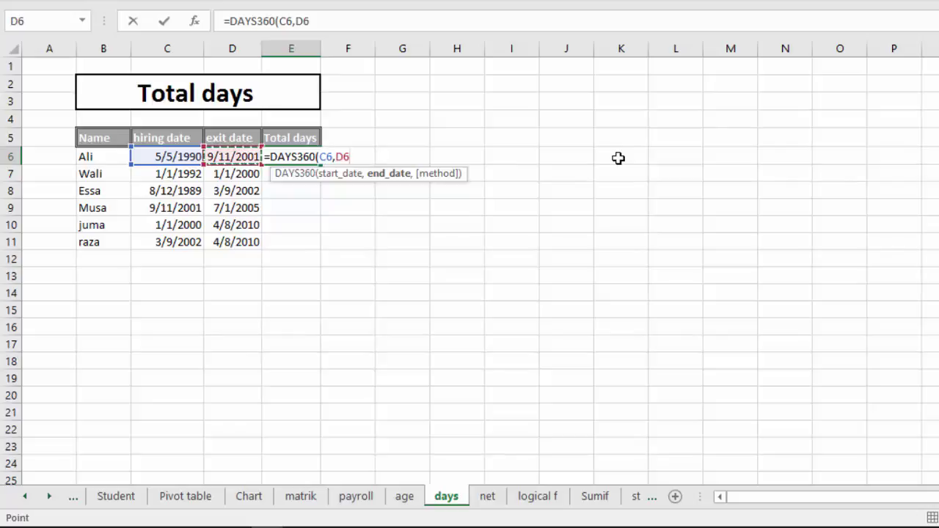
key(Return)
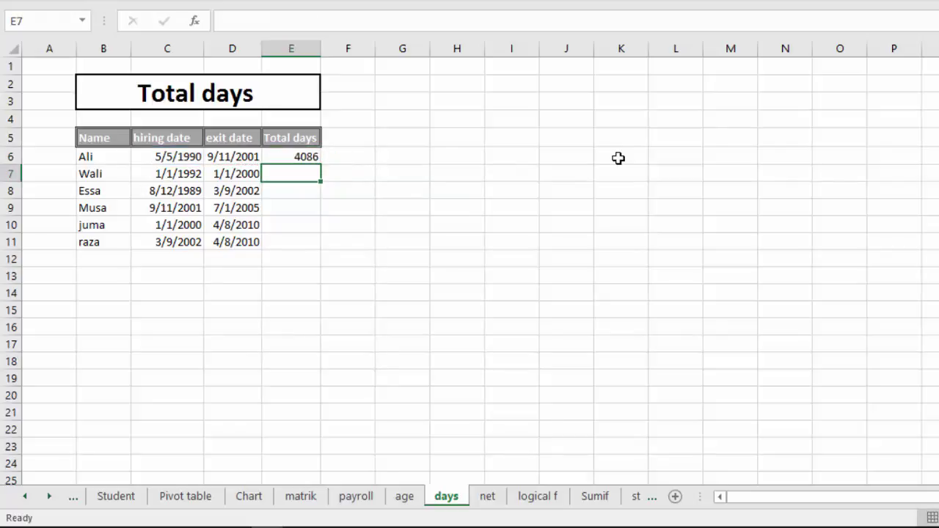
Fill the DAYS360 formula down to E11, giving 4086, 2880, 4527, 1370, 3697 and 2909.
key(Up)
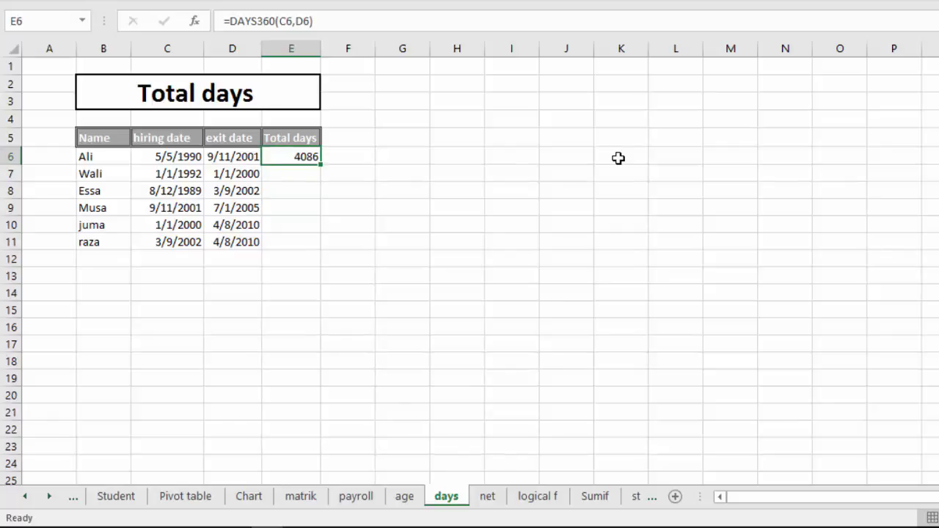
key(shift+Down)
key(shift+Down)
key(shift+Down)
key(shift+Down)
key(shift+Down)
key(ctrl+d)
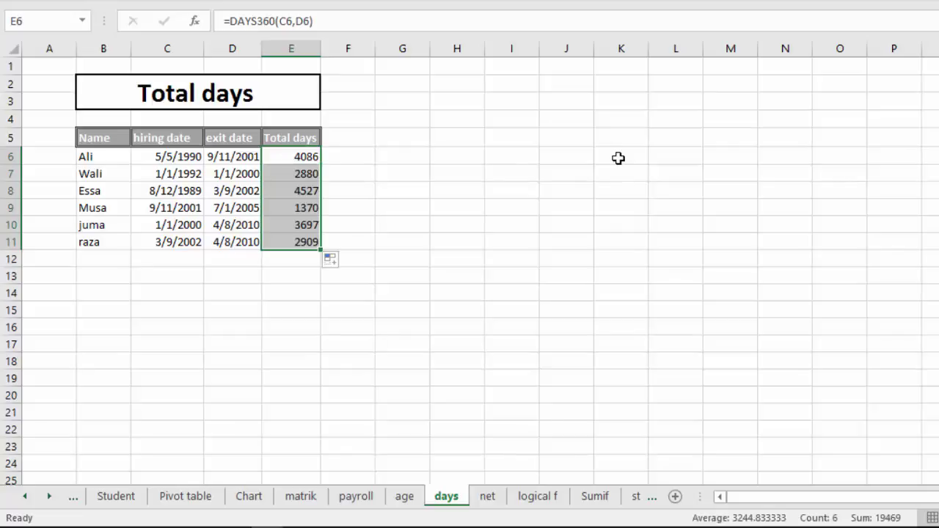
key(Left)
key(Left)
key(Left)
key(Down)
key(Down)
key(Down)
key(Down)
key(Down)
key(Down)
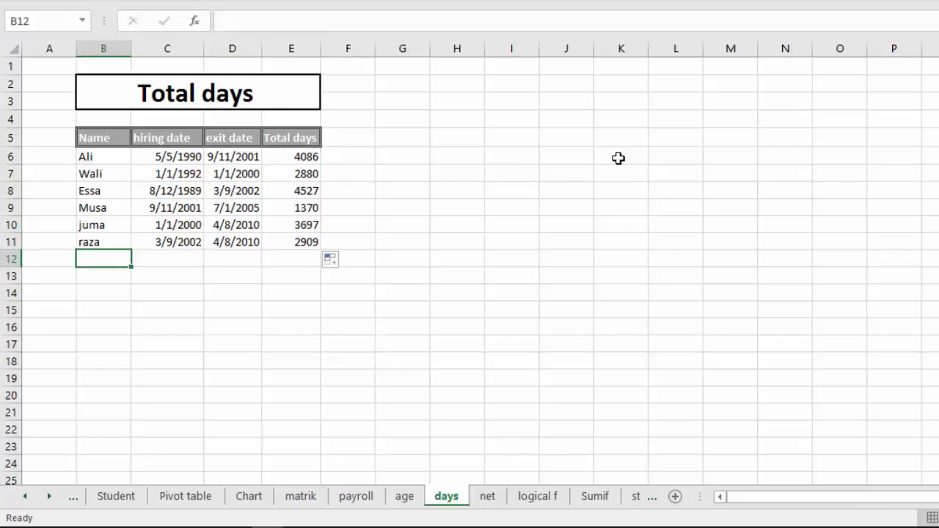
Enter a new employee's name in B12 with hiring date 1/1/2016.
text(hussain)
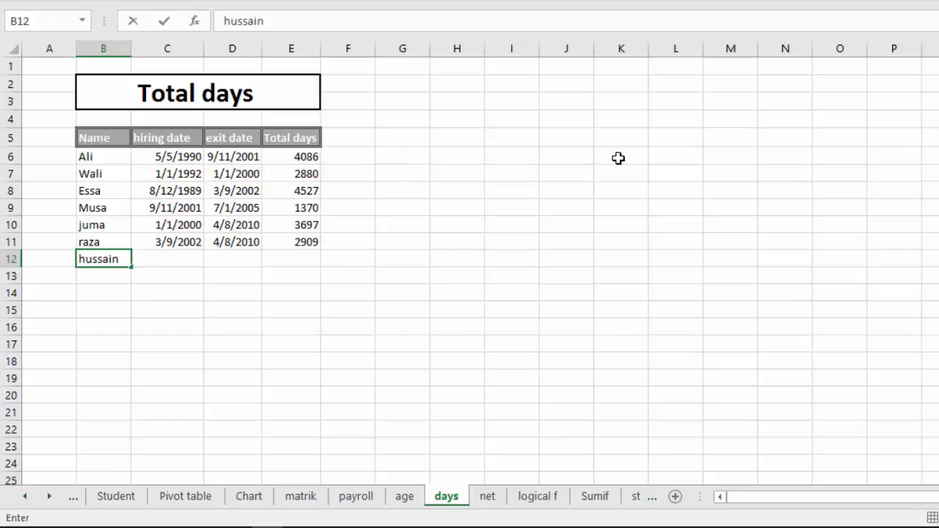
key(Tab)
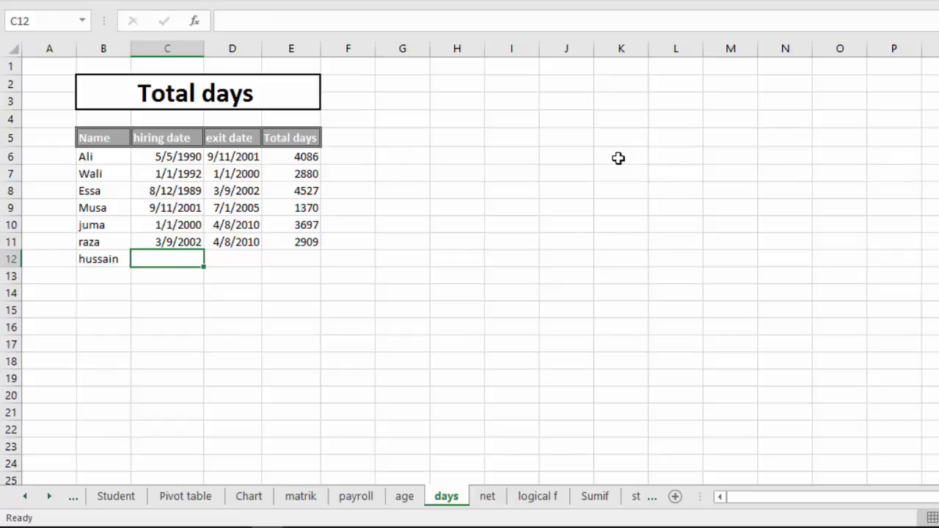
text(1/1/)
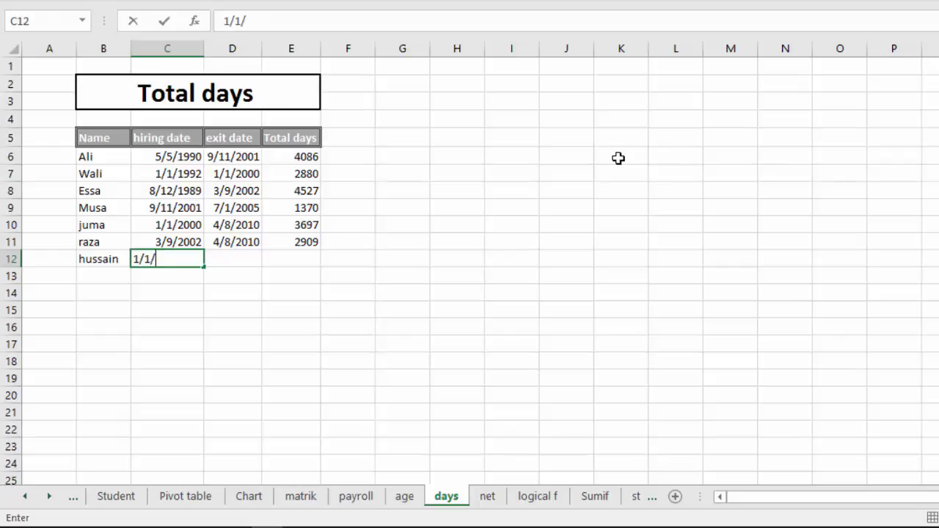
text(2016)
key(Return)
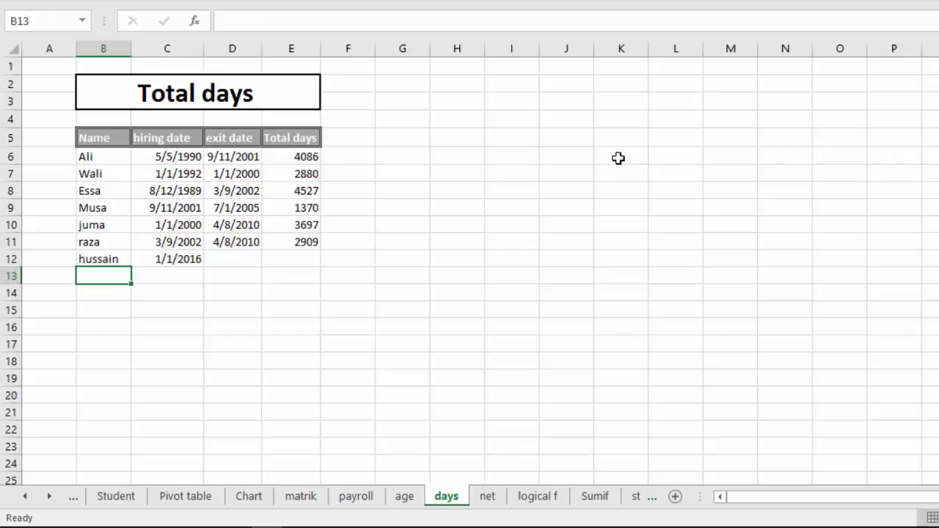
Enter exit date 1/1/2017 in D12 and confirm E12 shows 360 total days.
key(Up)
key(Right)
key(Right)
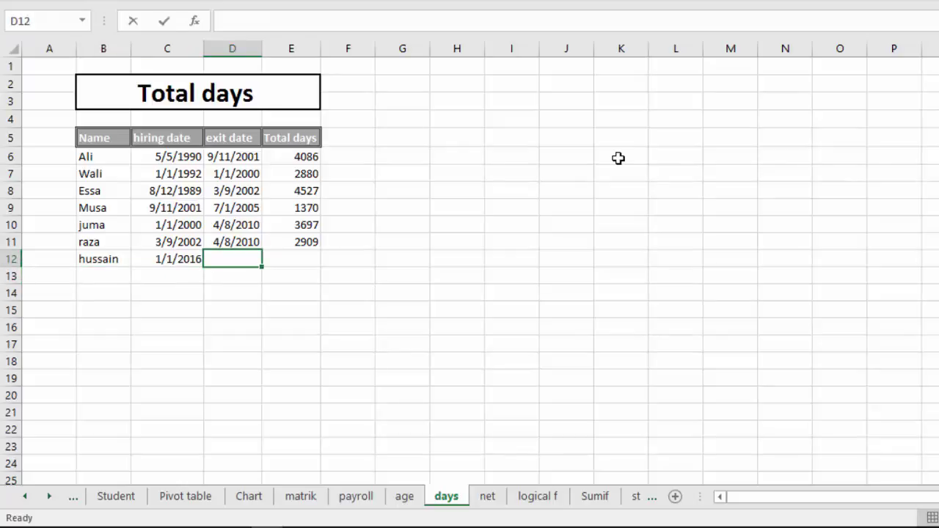
text(1/17)
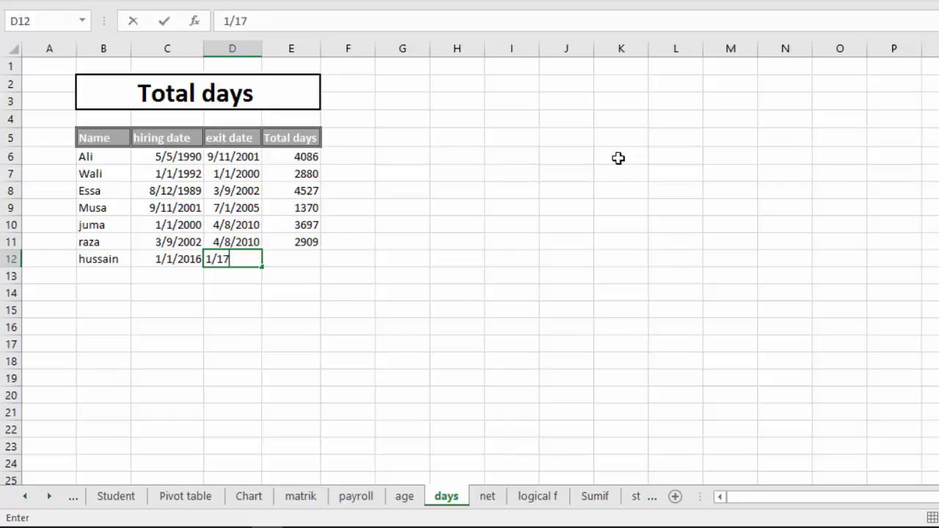
key(BackSpace)
text(/2017)
key(Return)
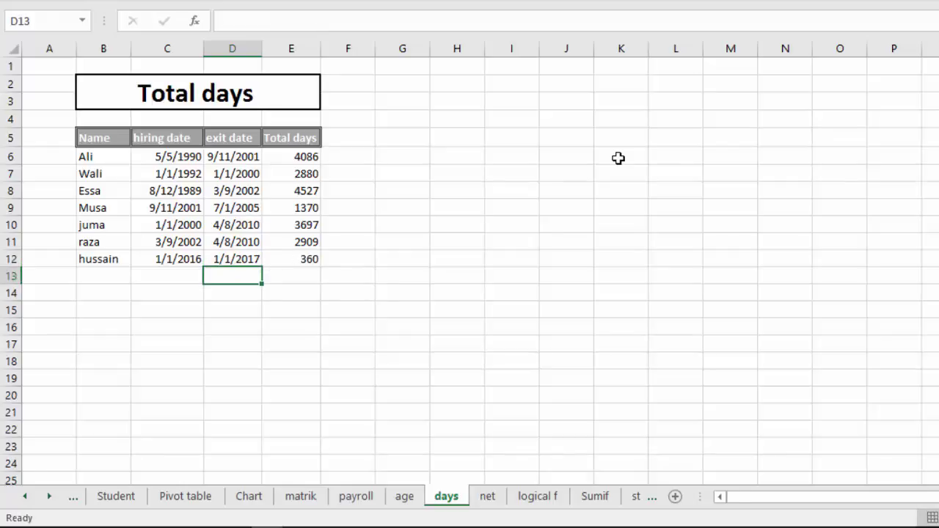
key(Up)
key(Right)
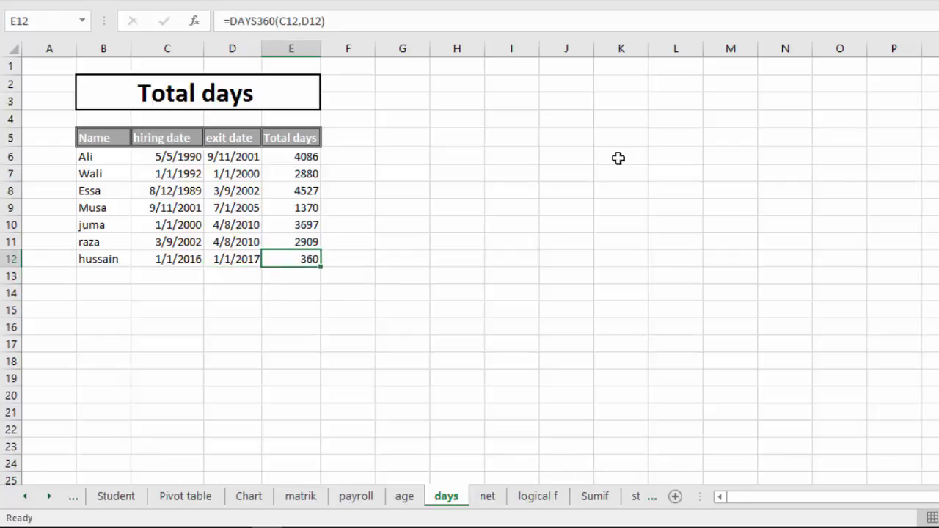